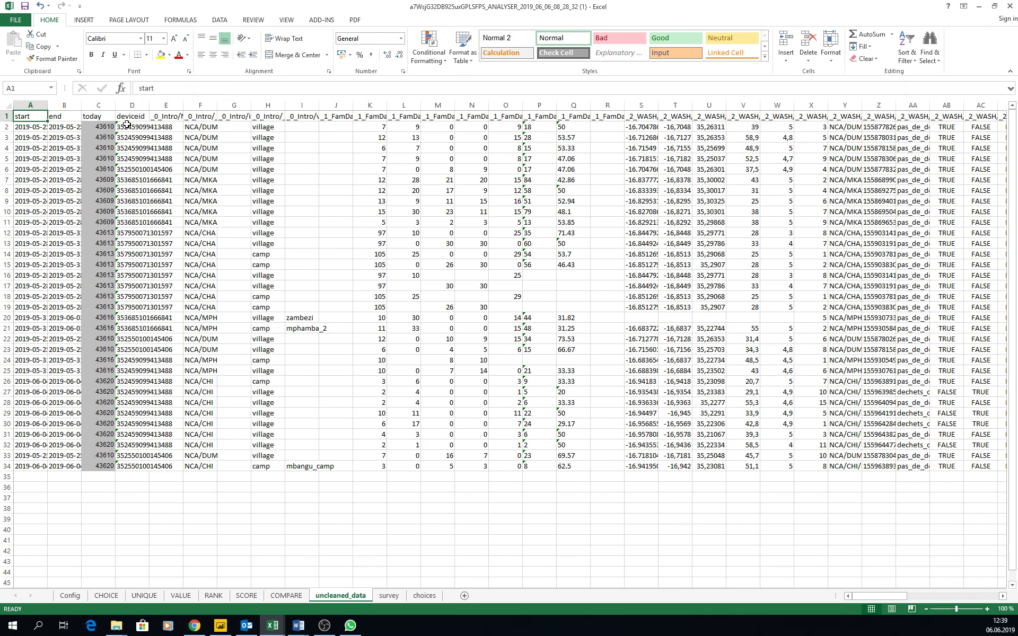
Examine the number columns K to Q in uncleaned_data for numbers stored as text, including the available error options.
click(128, 125)
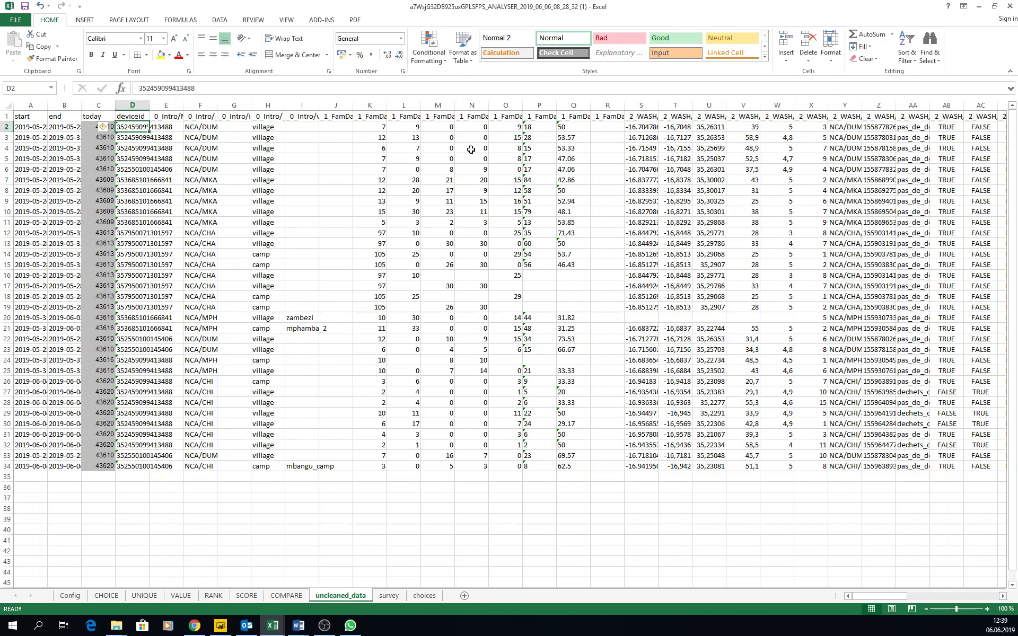
click(531, 128)
click(562, 128)
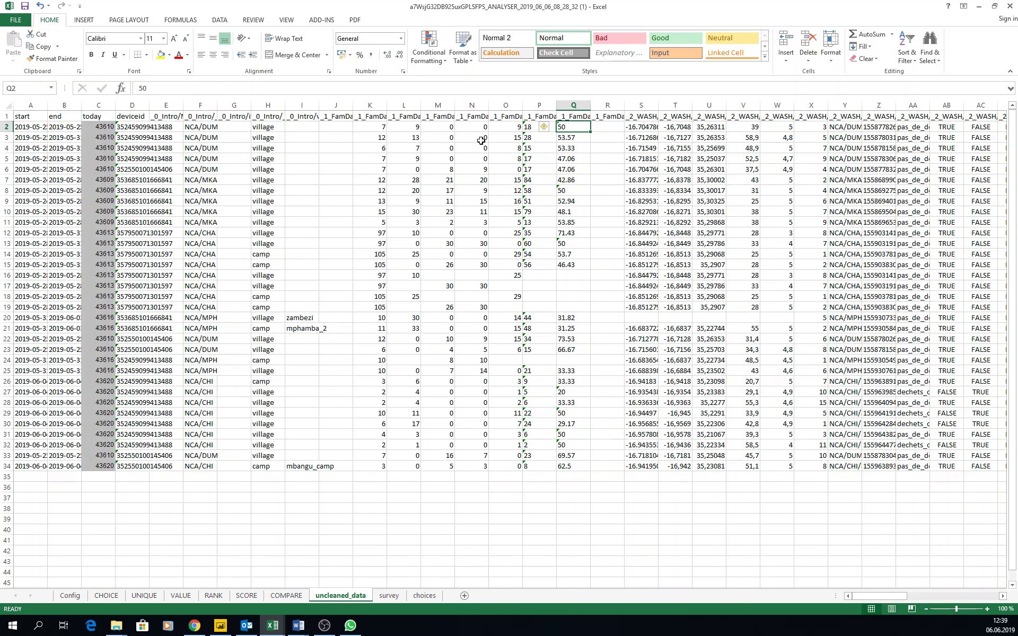
drag(379, 127, 529, 436)
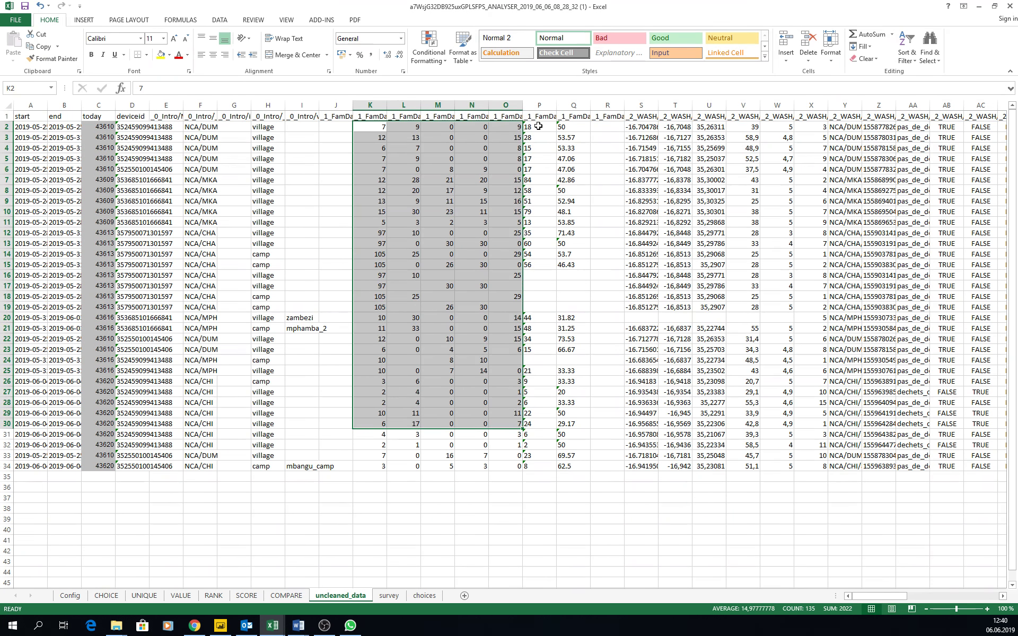
drag(538, 126, 586, 256)
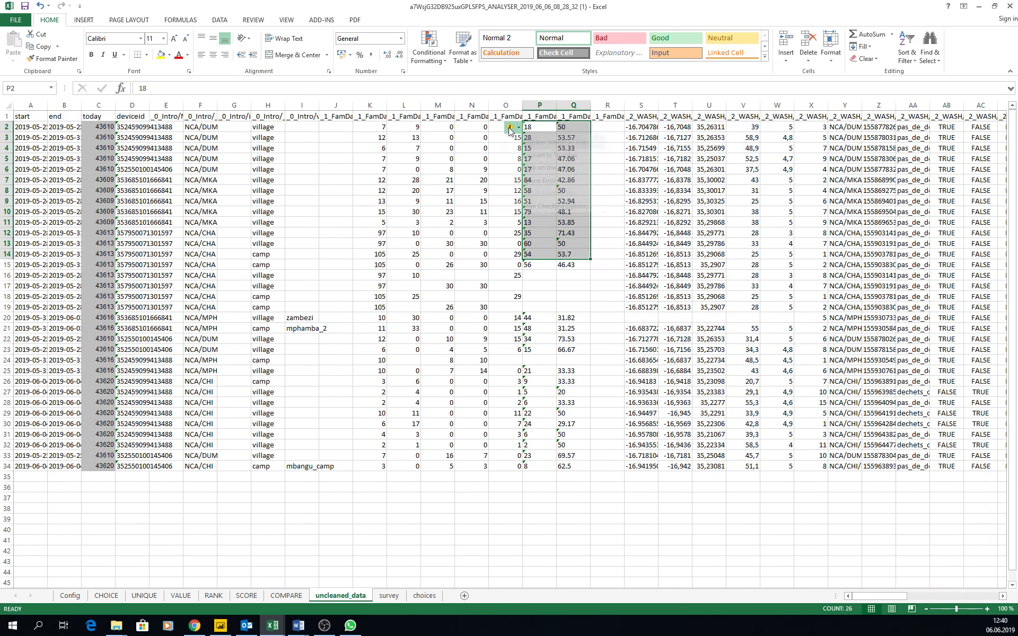
click(510, 128)
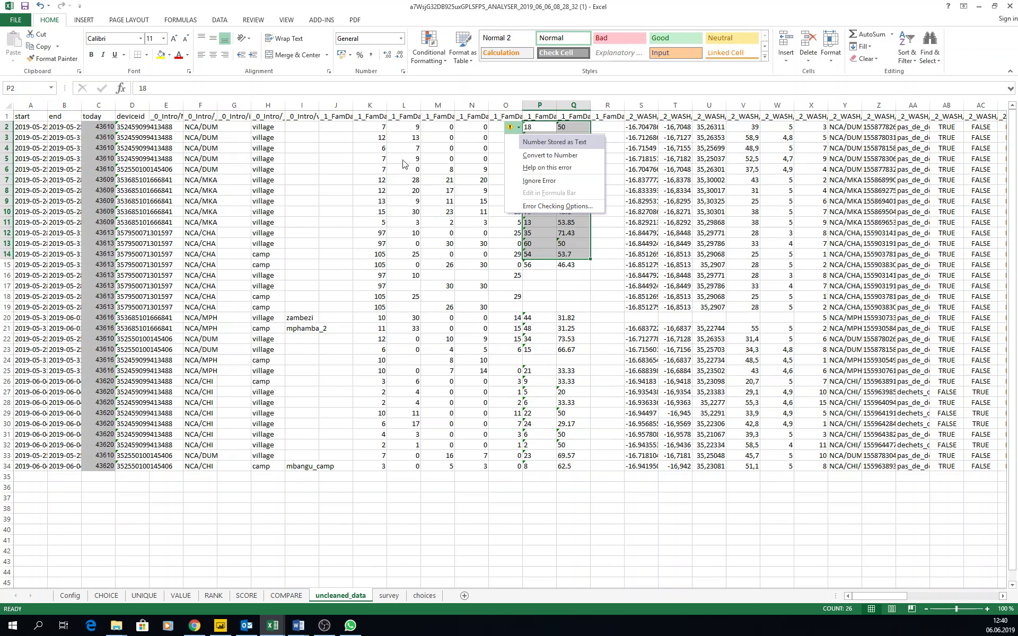
click(483, 154)
click(539, 129)
drag(540, 129, 574, 262)
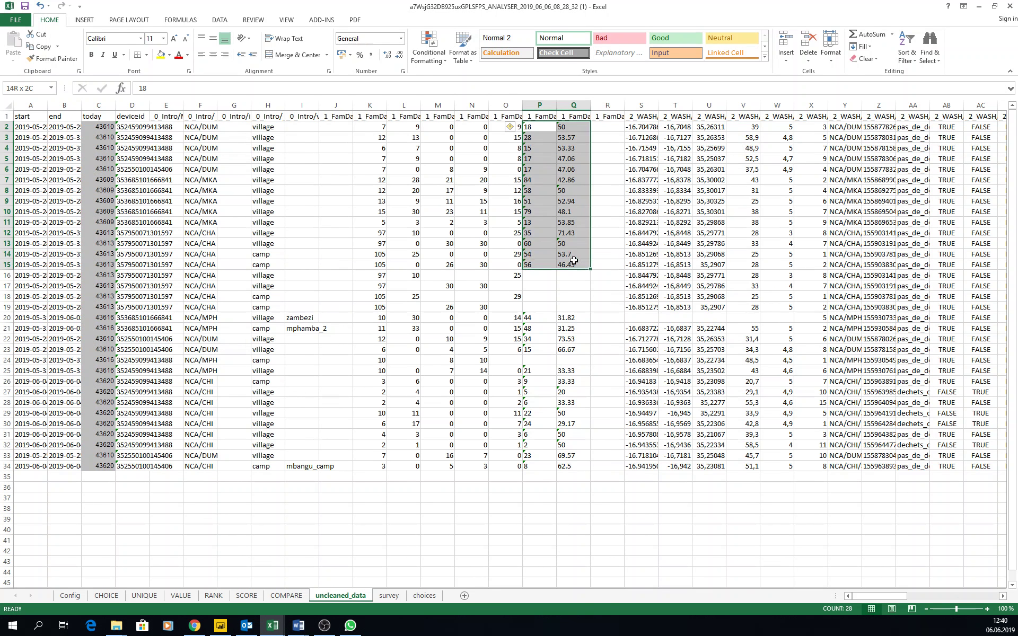
click(432, 213)
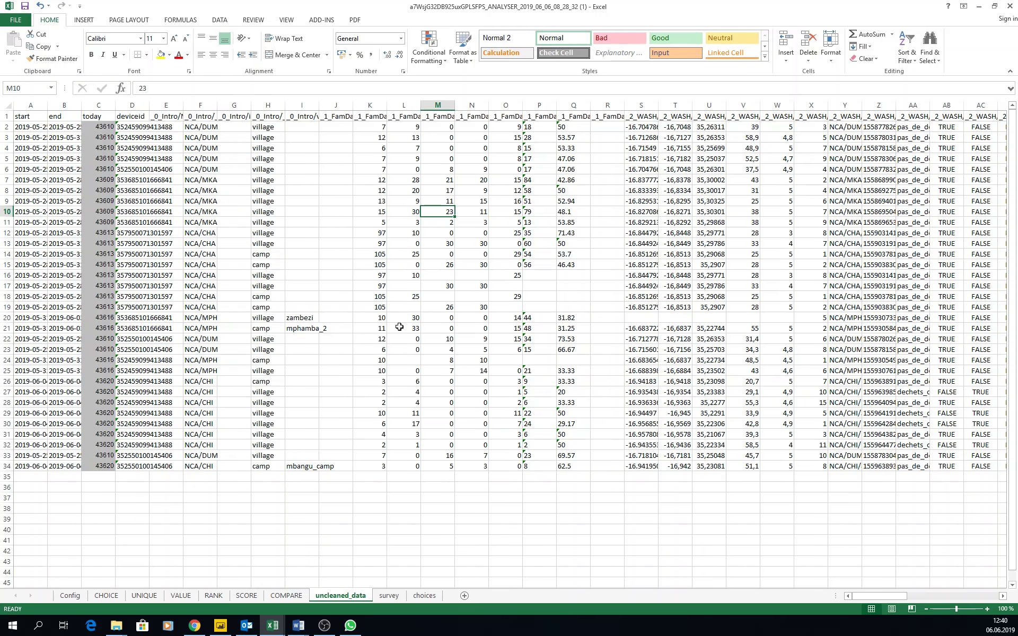
Set the workbook calculation mode to Manual in the formula options.
click(16, 21)
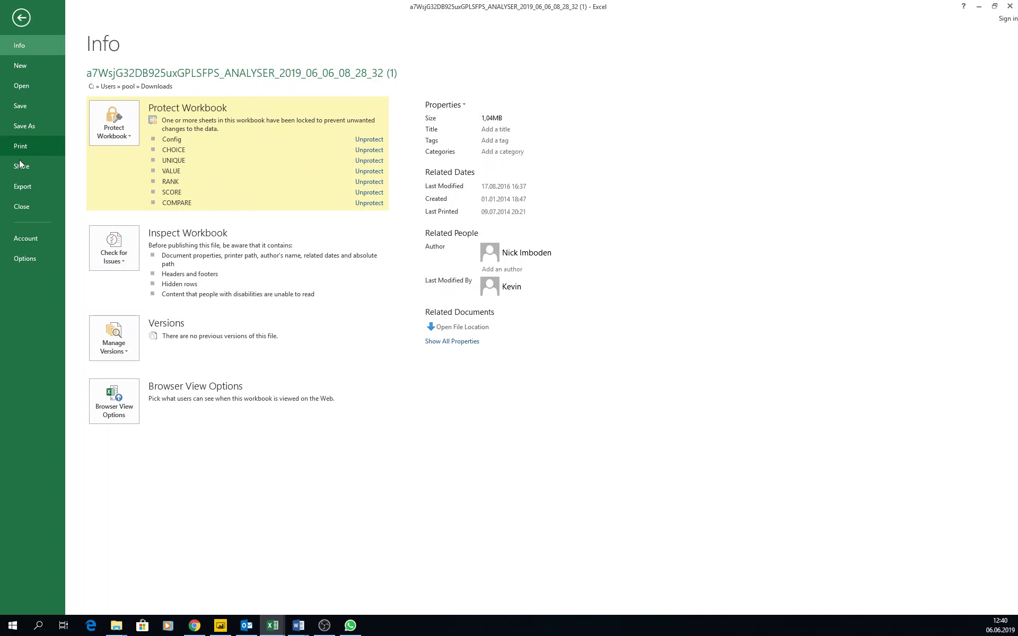
click(21, 259)
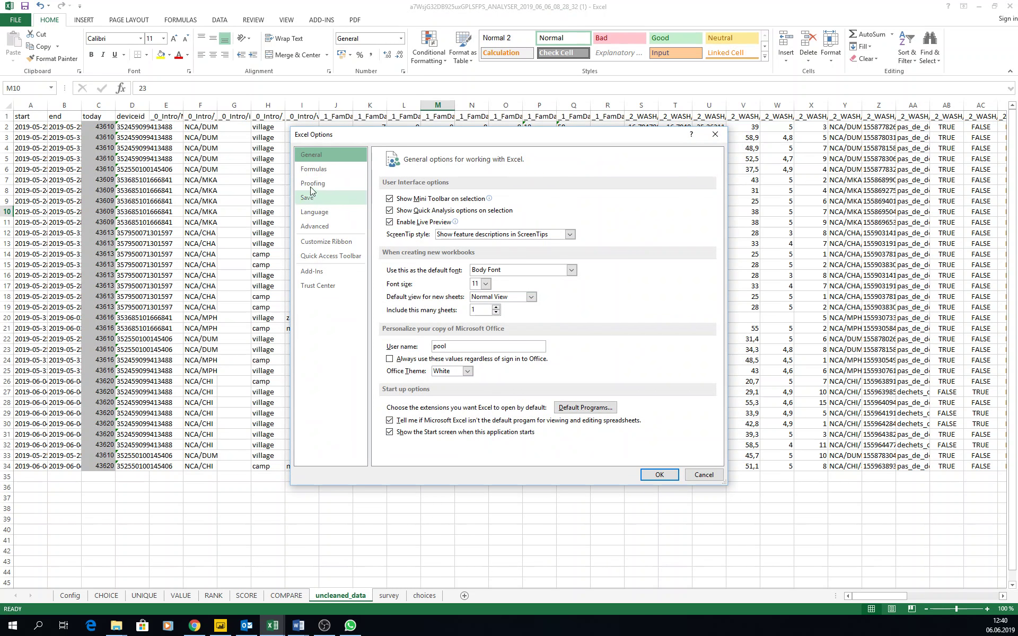
click(324, 172)
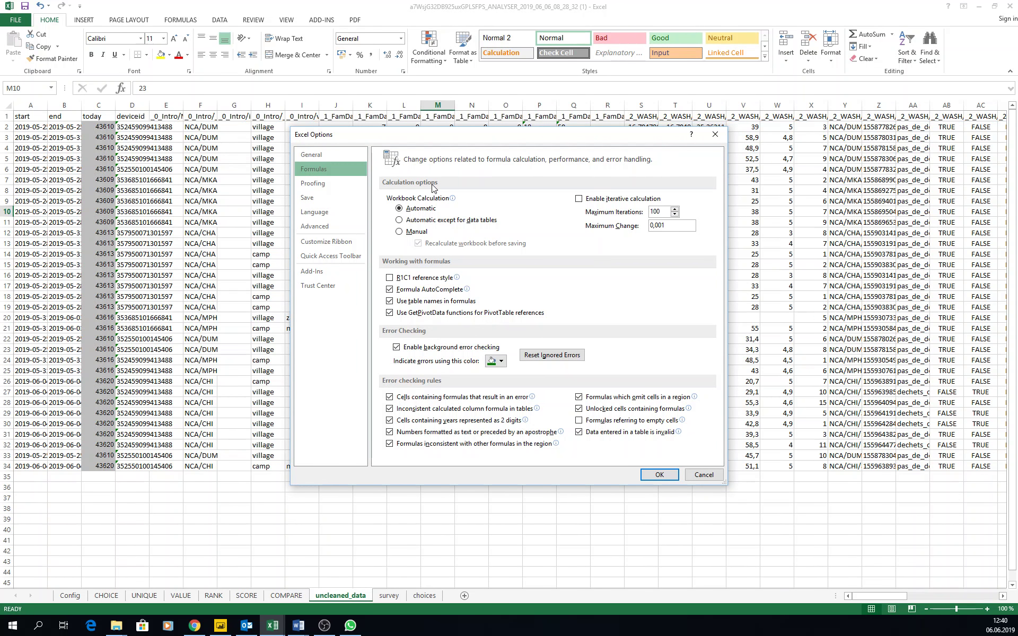
click(399, 232)
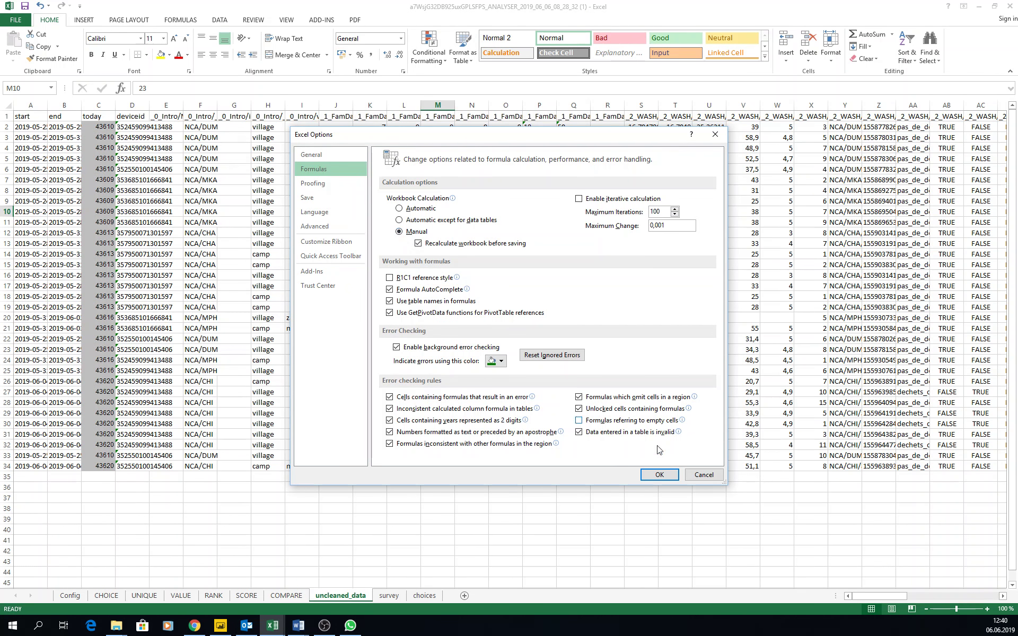
click(660, 474)
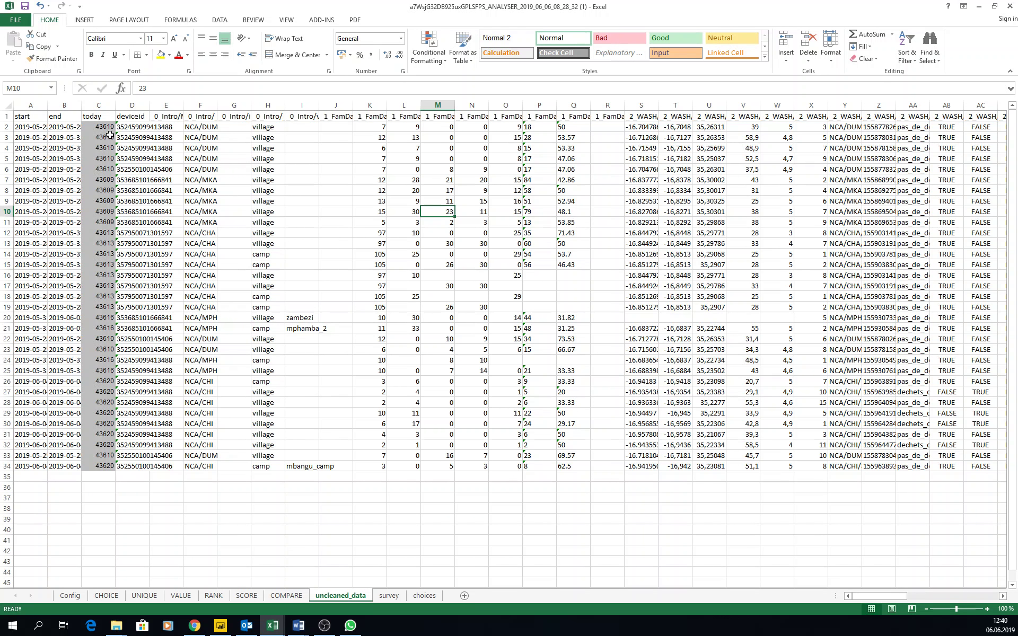
Try to convert the text-stored deviceid value in cell D2 to a number, and undo the conversion.
click(134, 128)
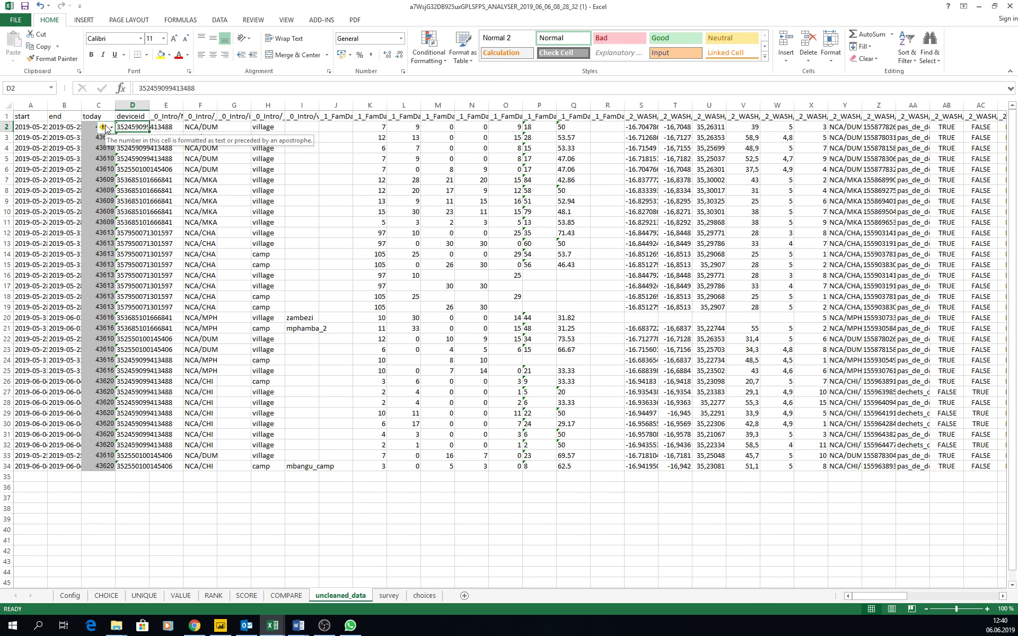
click(105, 127)
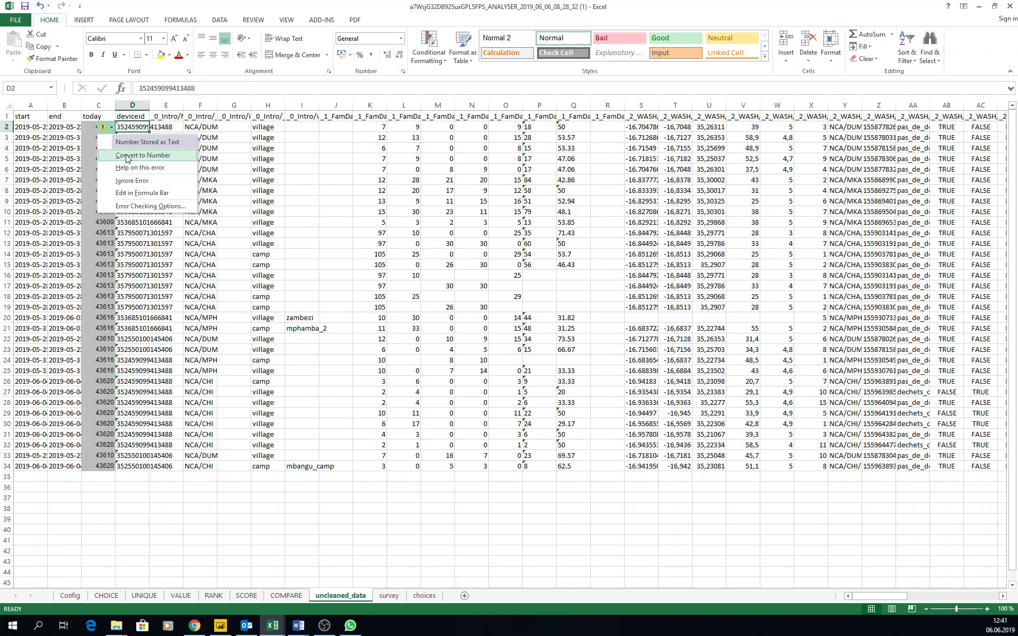
click(143, 157)
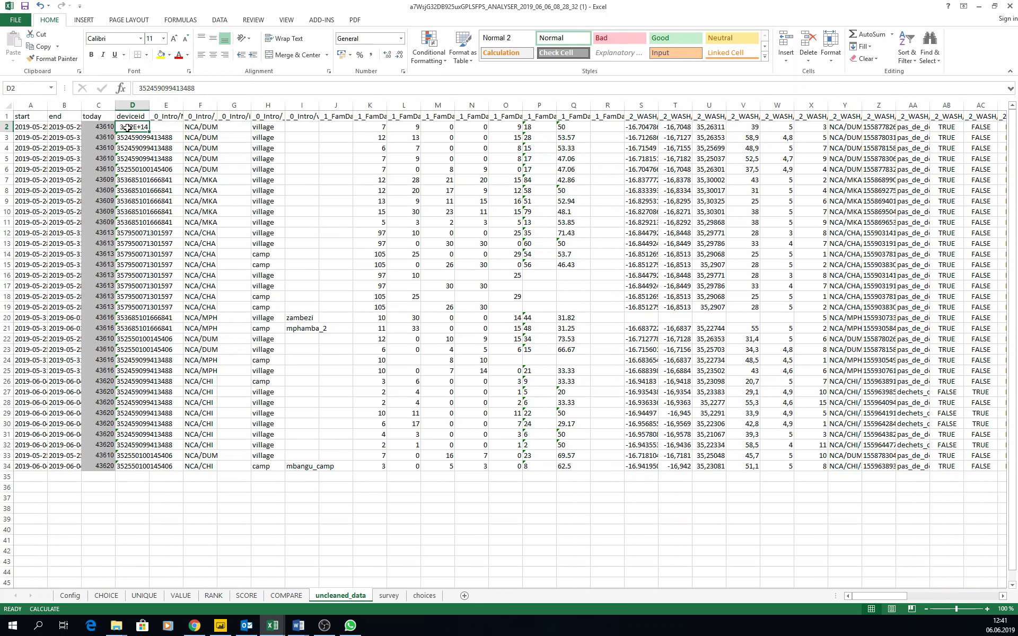
drag(127, 128, 891, 468)
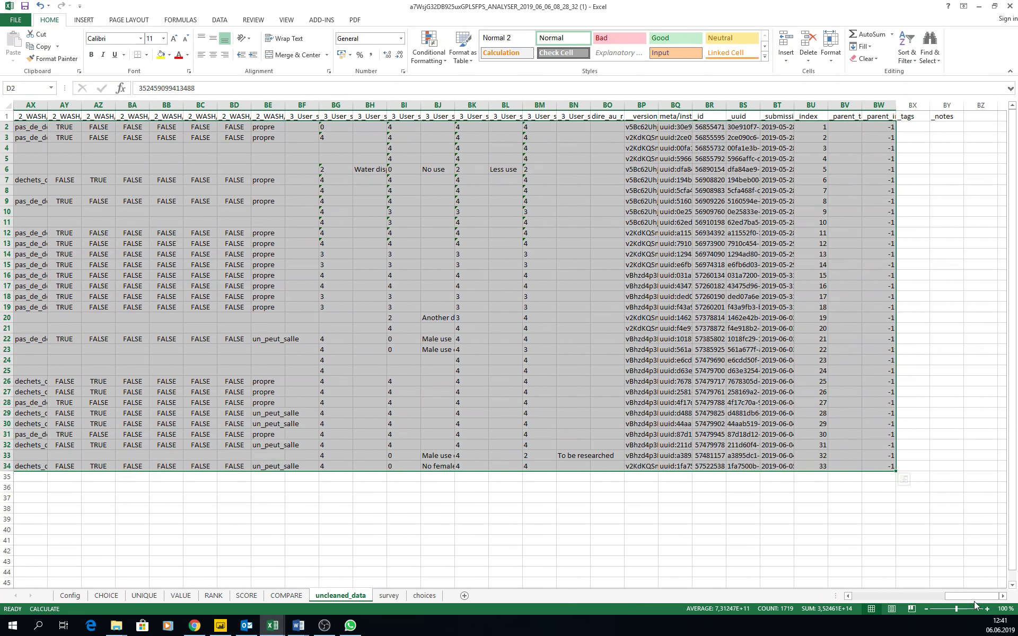
drag(974, 601, 610, 603)
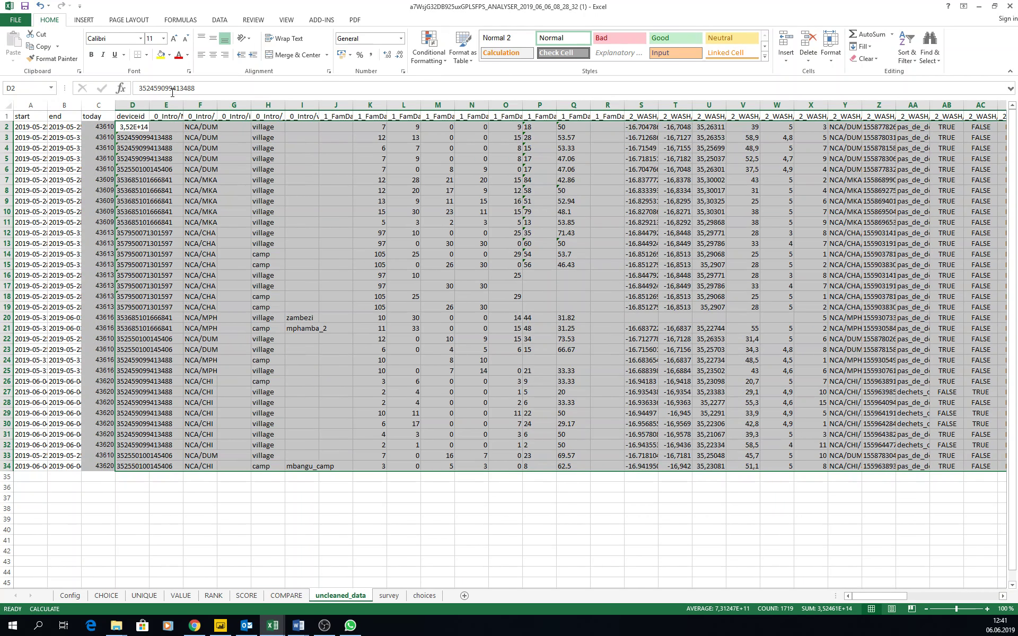
click(128, 137)
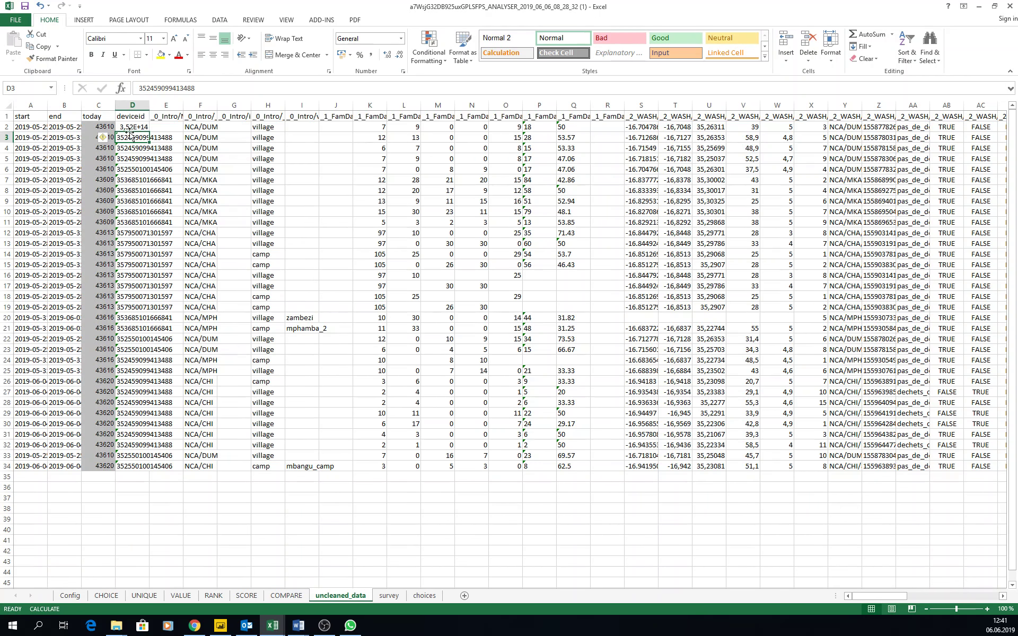
click(130, 128)
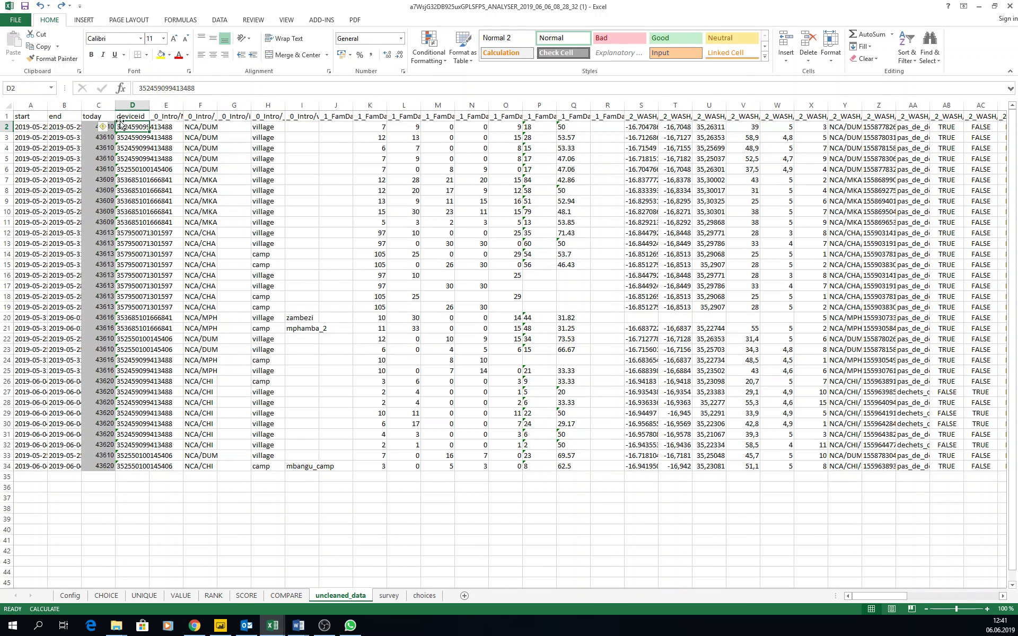
Convert the numbers stored as text in the range D2:BW34 of uncleaned_data to real numbers.
key(ctrl+a)
click(126, 128)
drag(145, 128, 927, 464)
drag(966, 594, 874, 594)
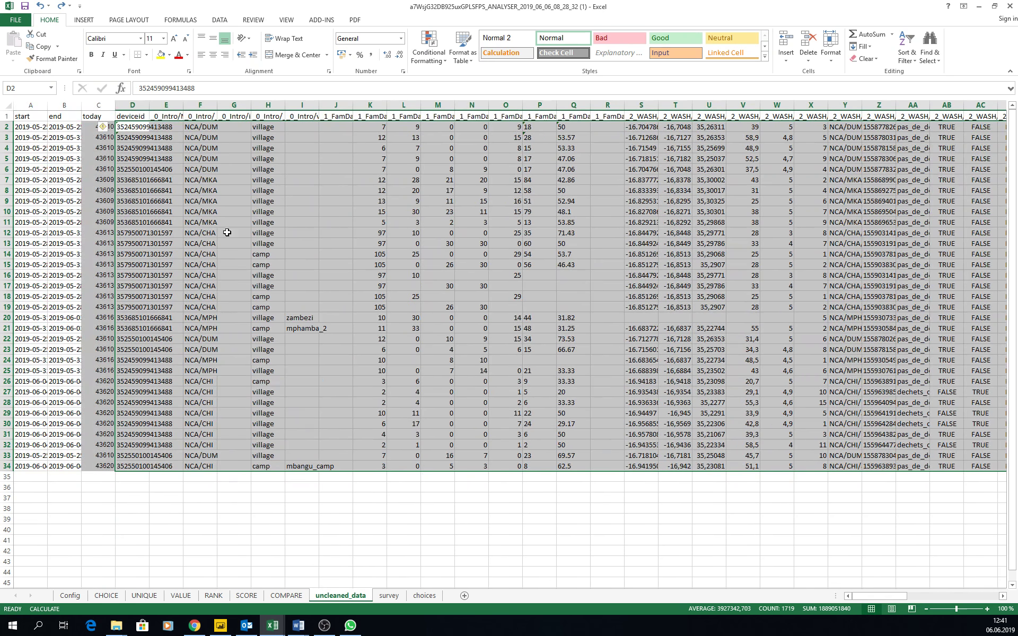
click(111, 128)
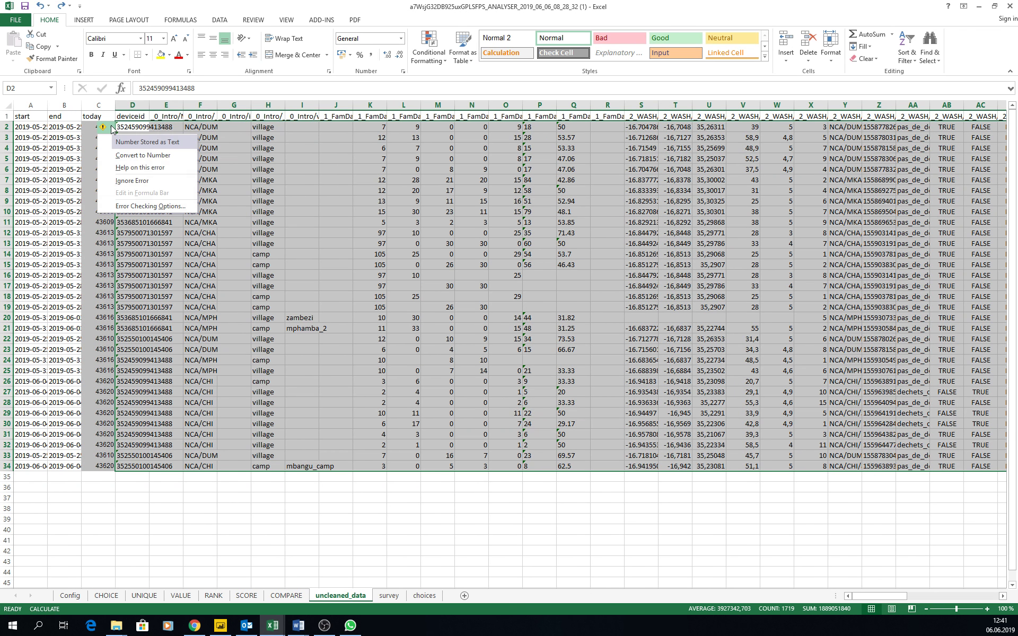
click(143, 155)
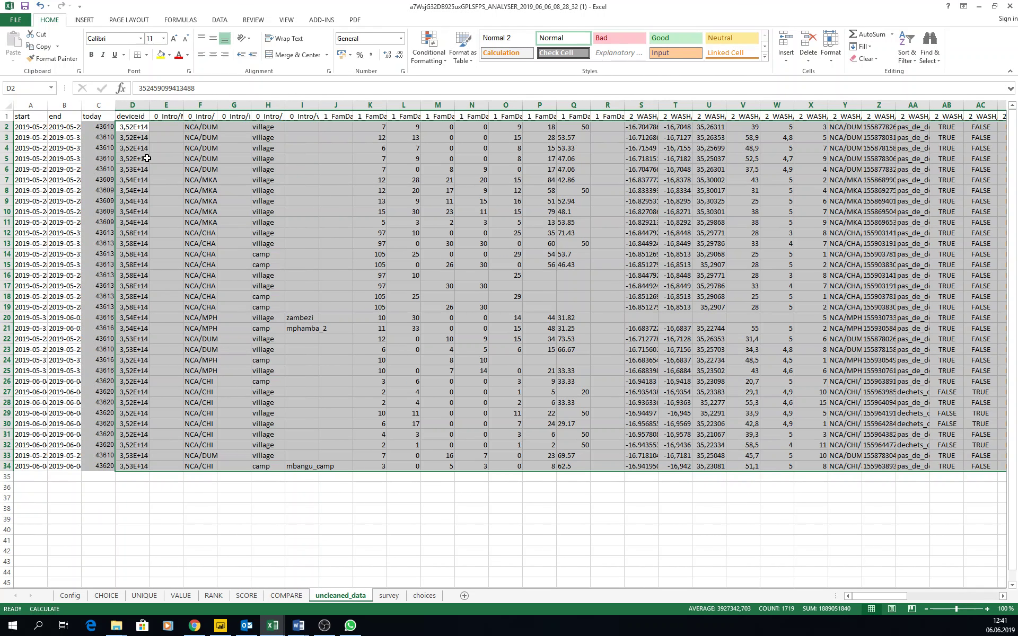
Set the workbook calculation mode back to Automatic in the formula options.
click(19, 22)
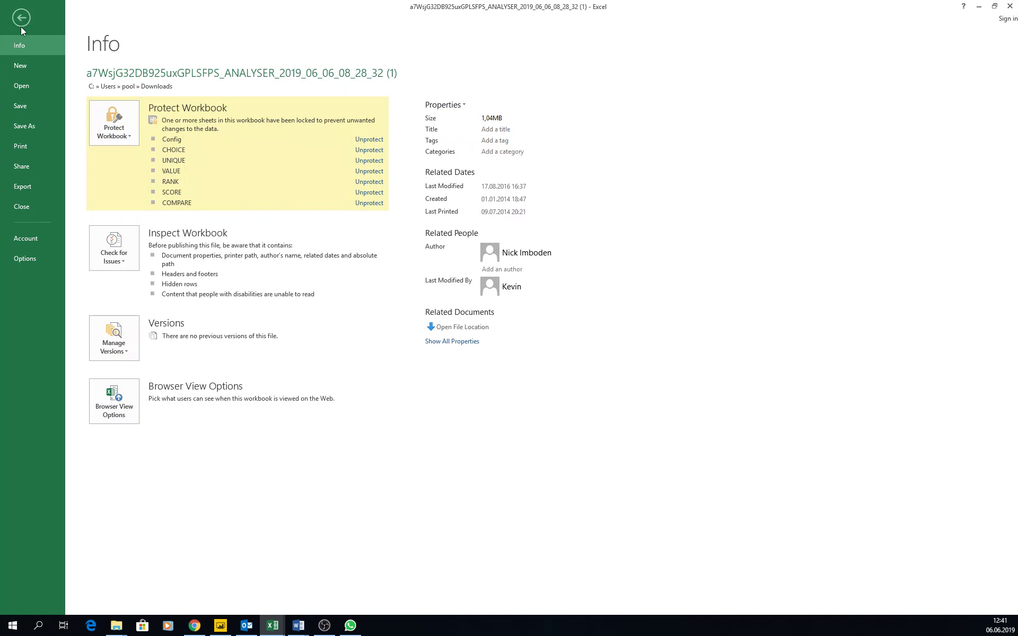
click(23, 258)
click(326, 168)
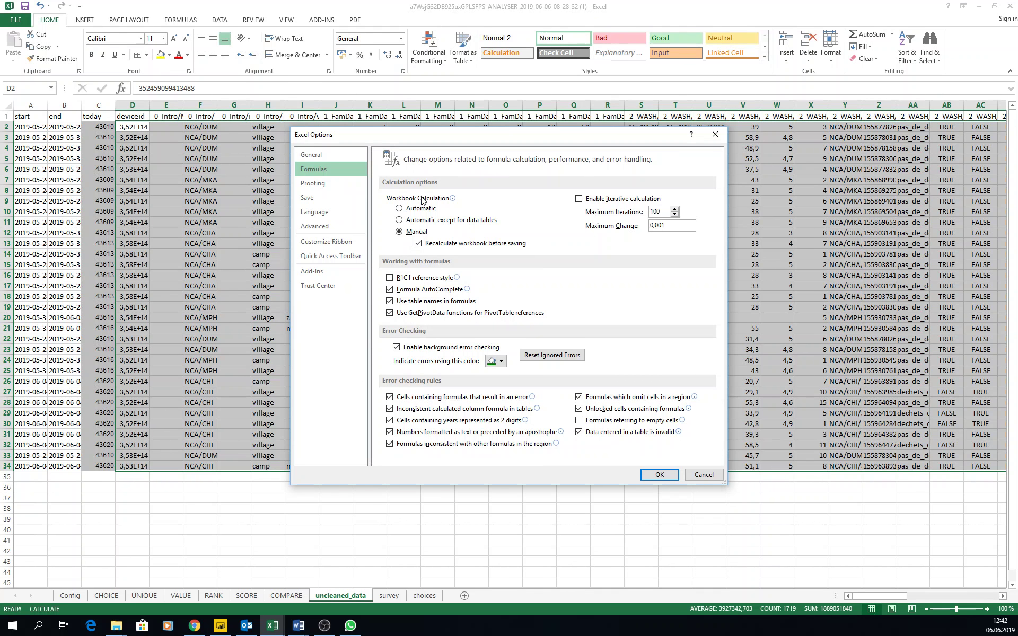
click(407, 211)
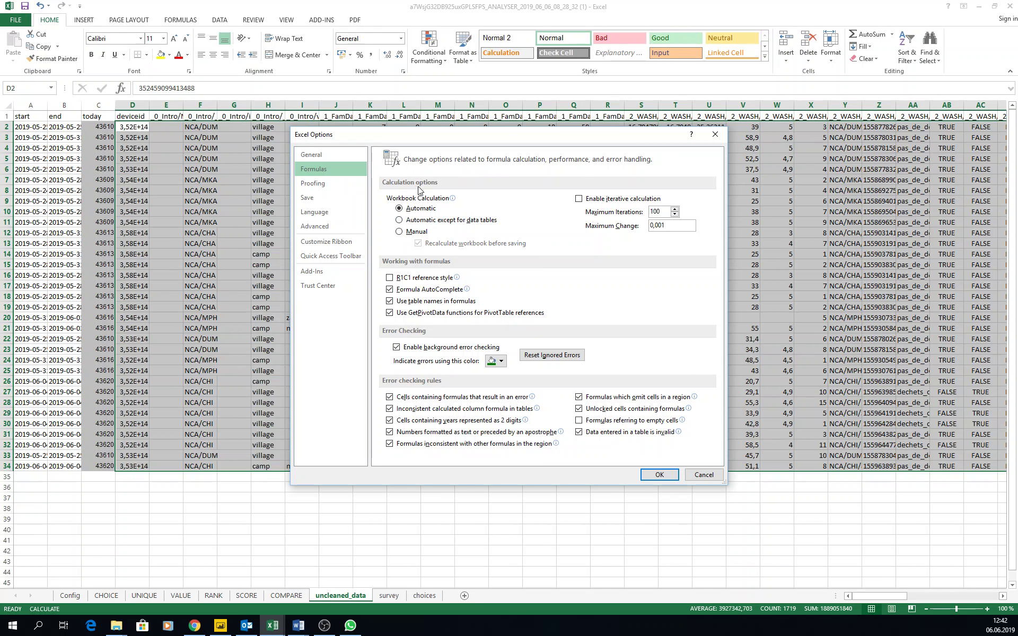
click(659, 474)
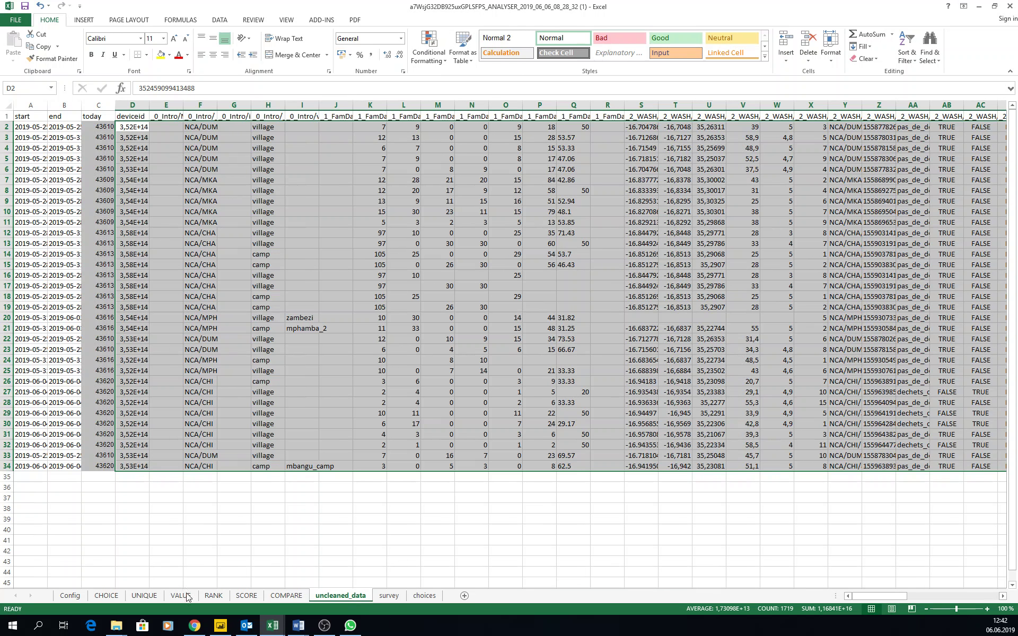
On the CHOICE sheet, set the charted question to "2.2.0.a Latrine Identification number".
click(105, 596)
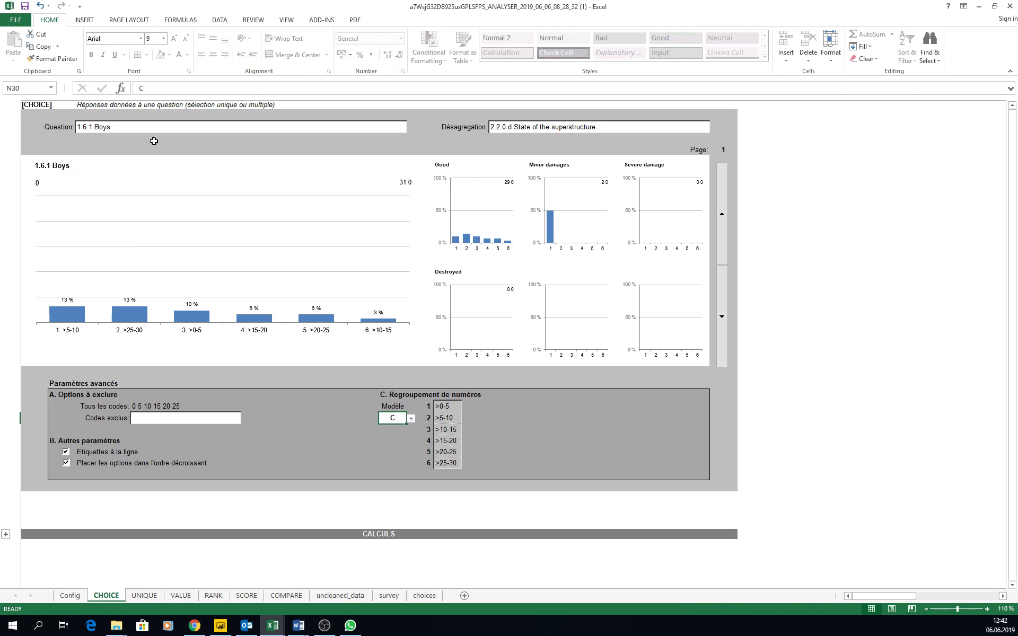
click(178, 127)
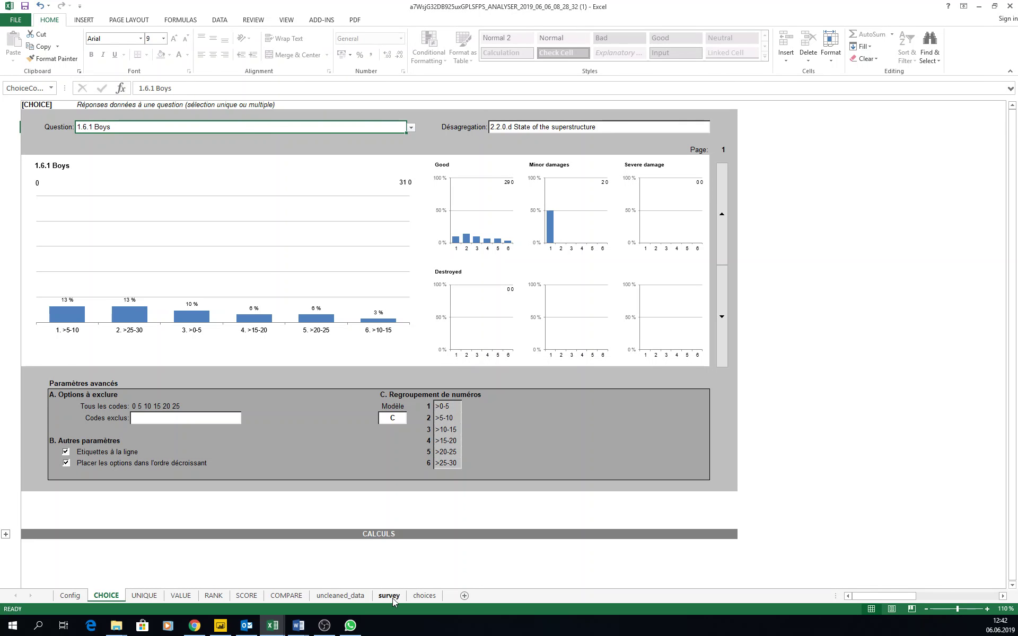
click(253, 128)
click(546, 128)
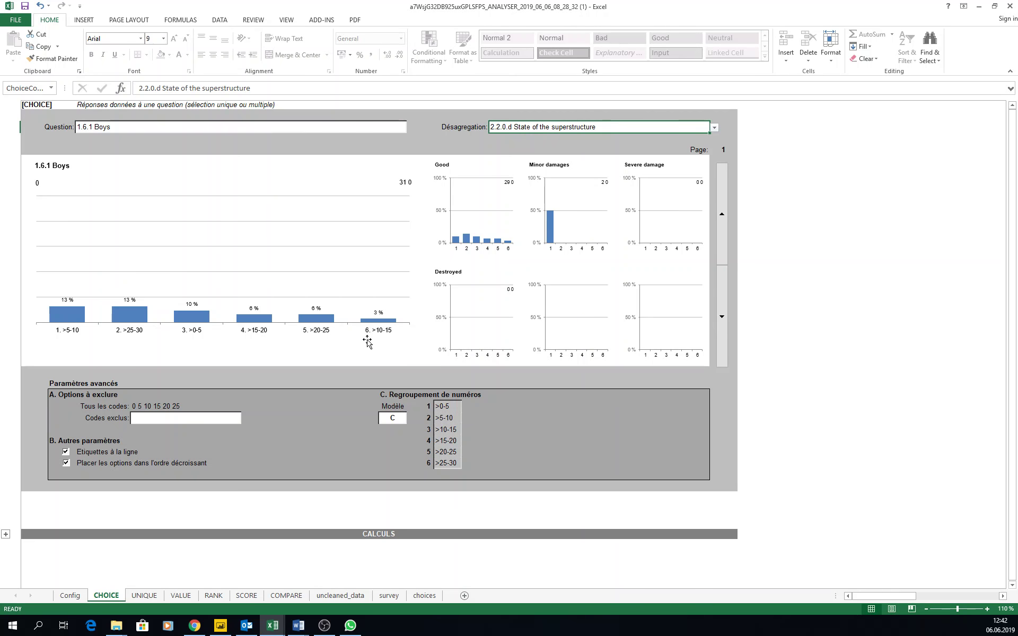
click(396, 127)
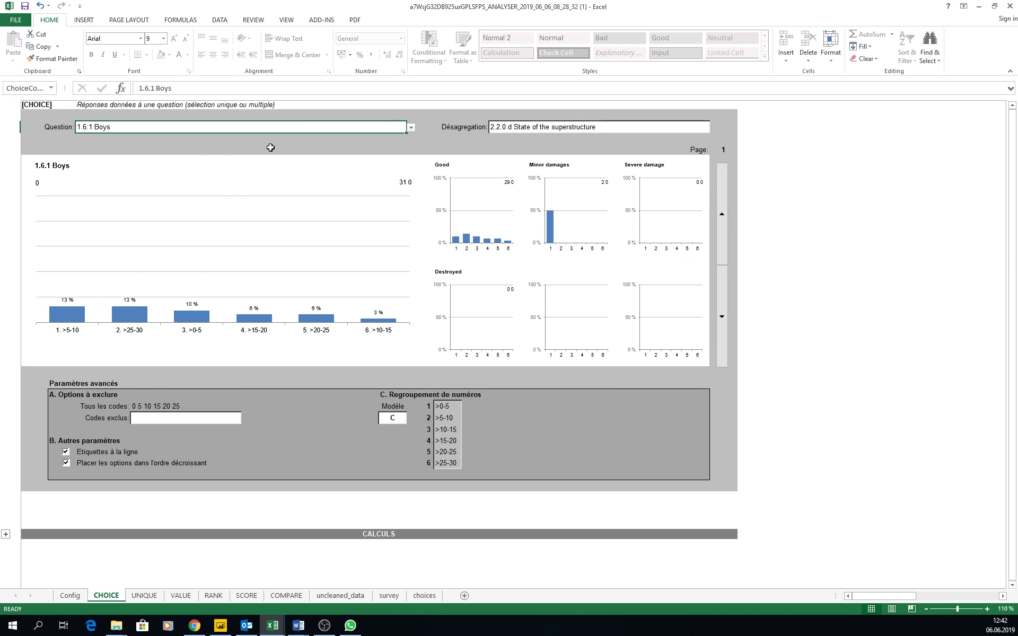
click(411, 128)
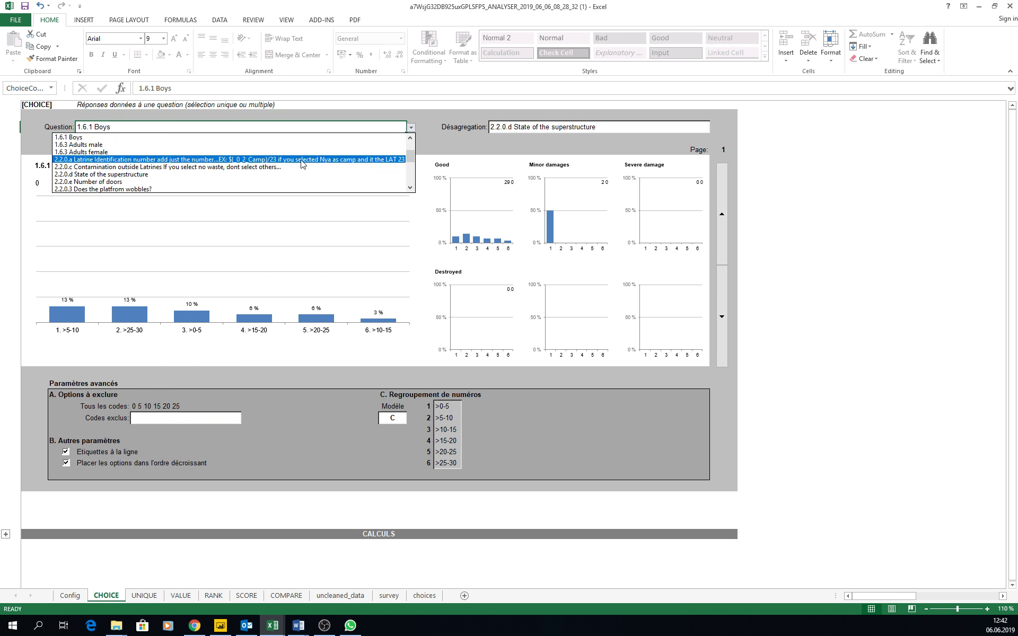
click(303, 160)
Set the charted question on the CHOICE sheet to "2.2.0.3 Does the platfrom wobbles?".
click(411, 128)
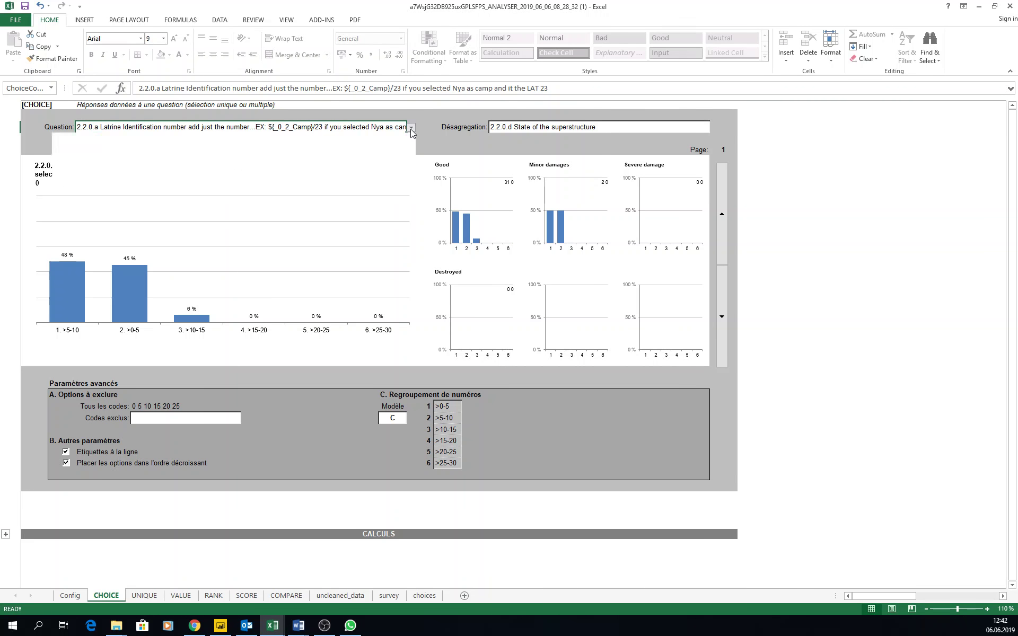
click(290, 167)
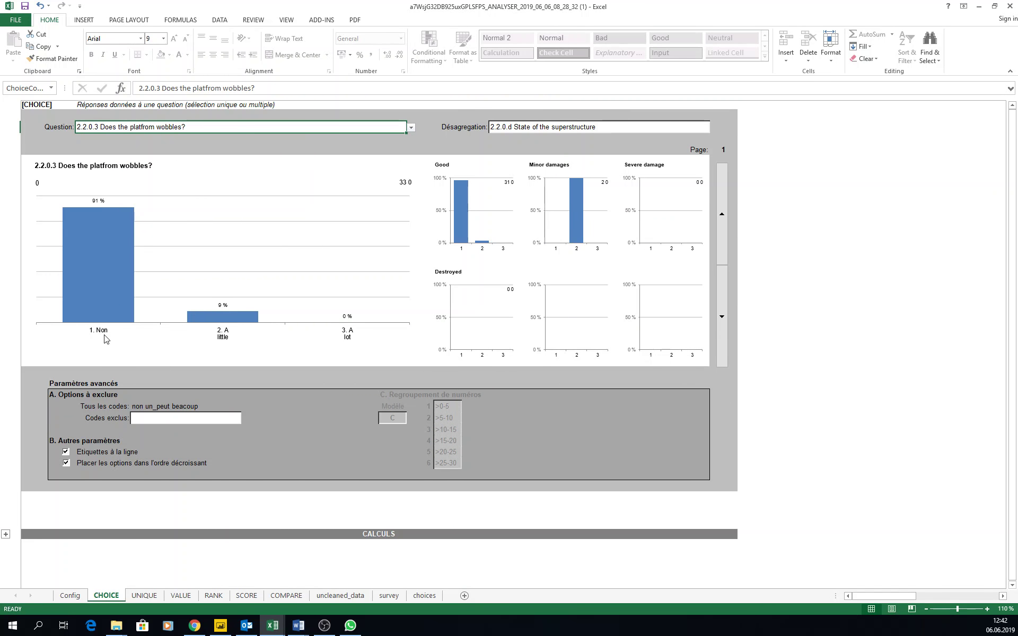
key(ctrl+c)
View the choices sheet and the survey sheet to check the form's answer options and question definitions.
click(425, 596)
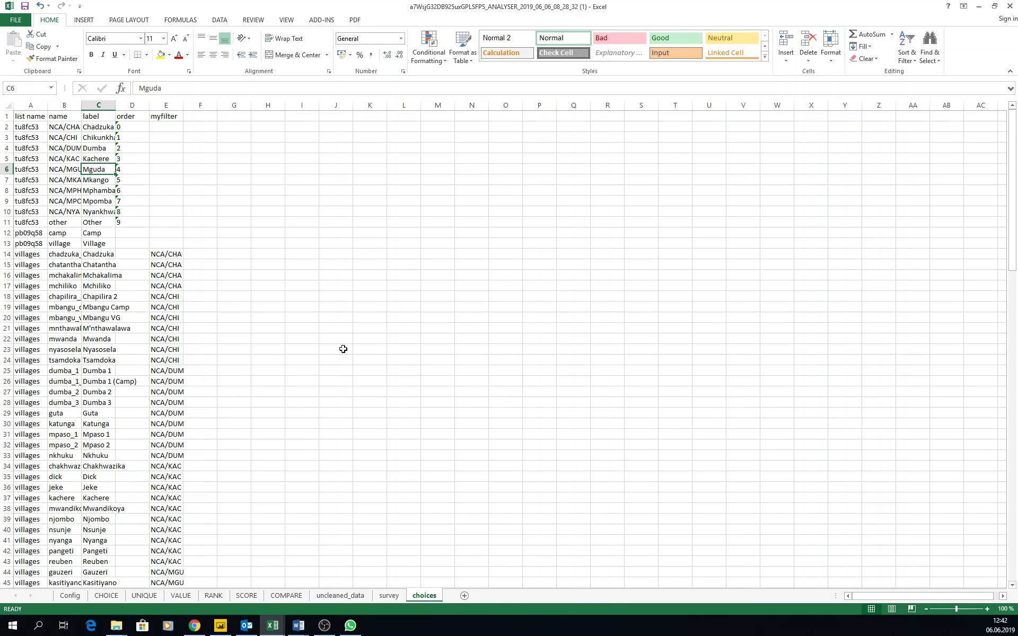
click(386, 595)
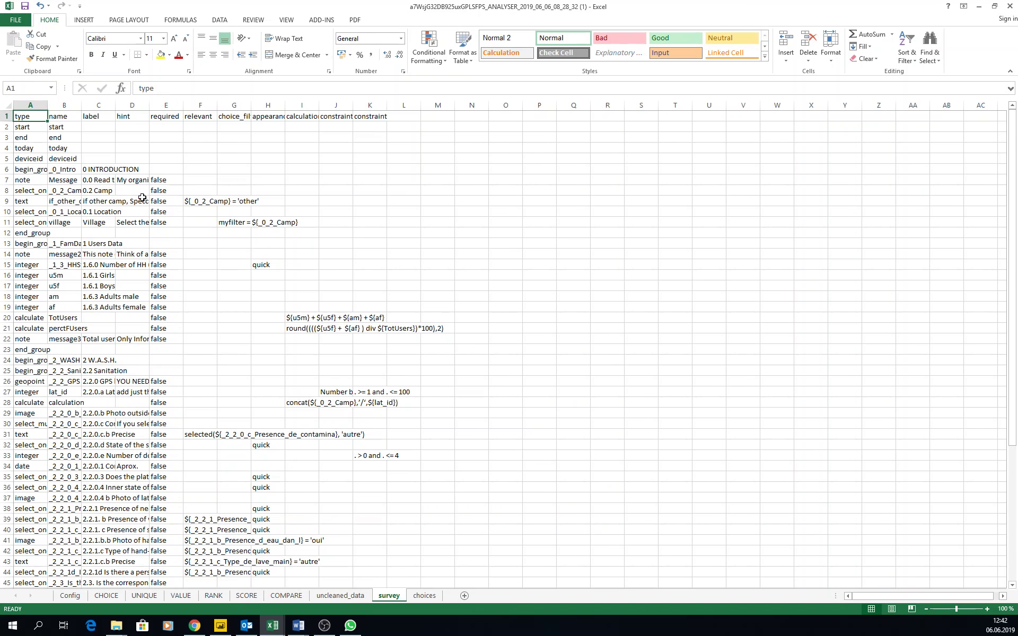
Widen the label and hint columns of the survey sheet to fit their full text.
scroll(133, 142, down, 3)
scroll(127, 127, up, 3)
drag(98, 105, 148, 105)
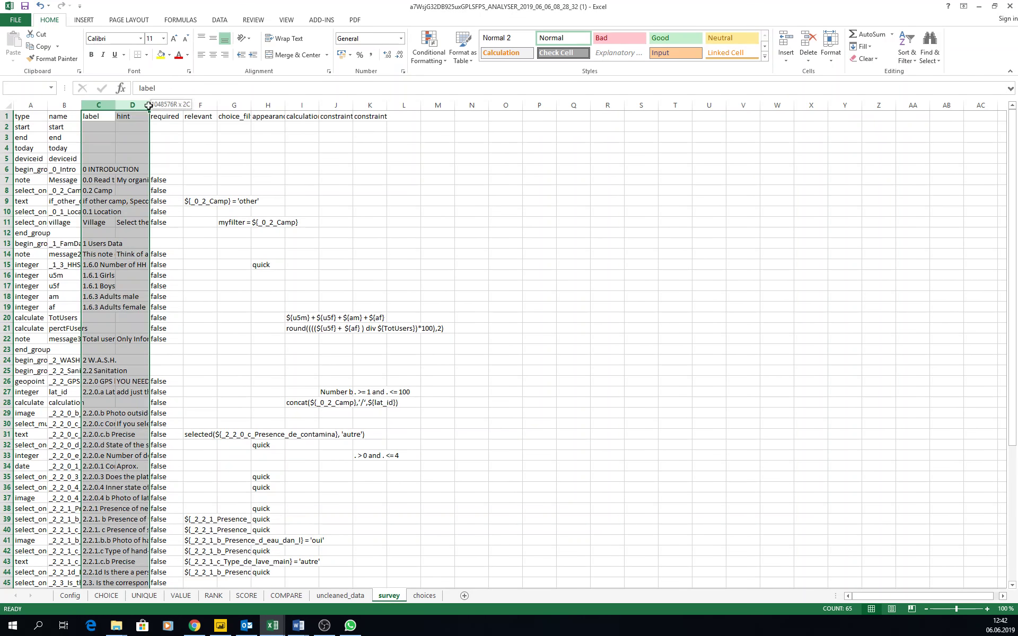
double_click(150, 104)
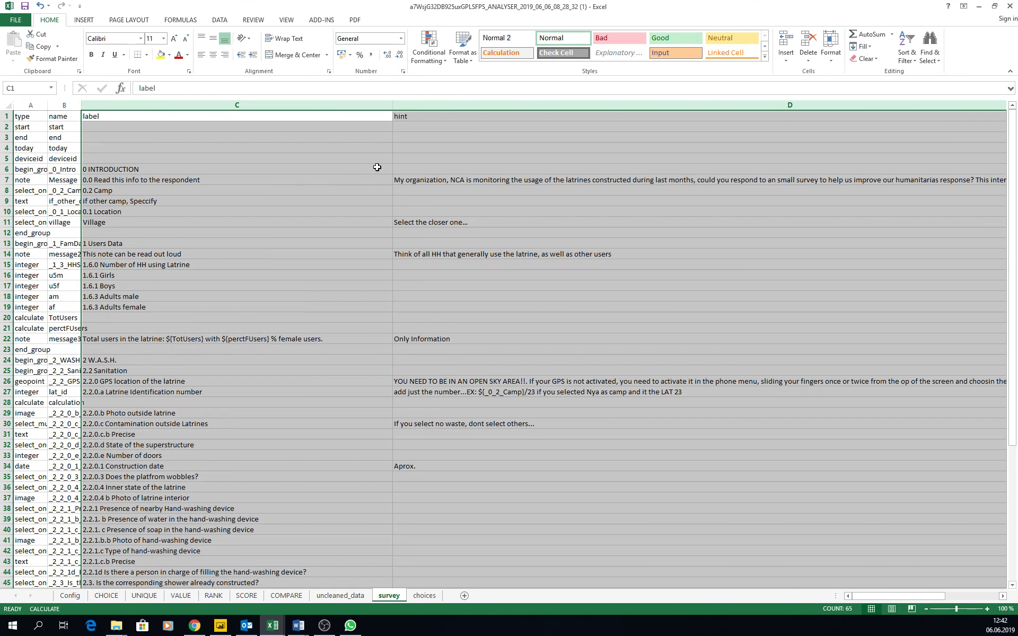
click(427, 224)
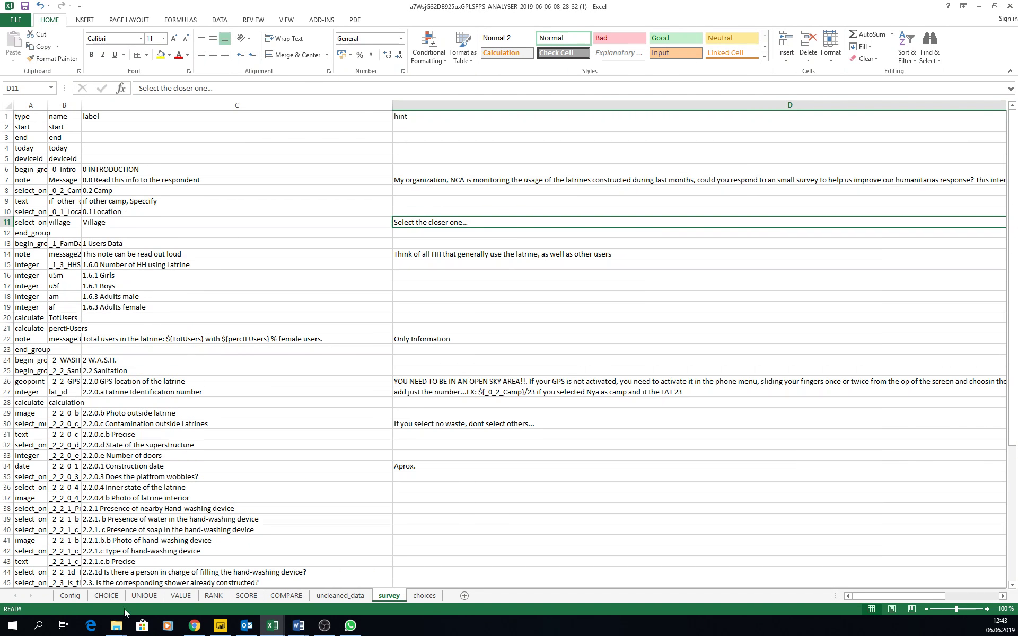
Set the charted question on the CHOICE sheet to "0.1 Location".
click(98, 596)
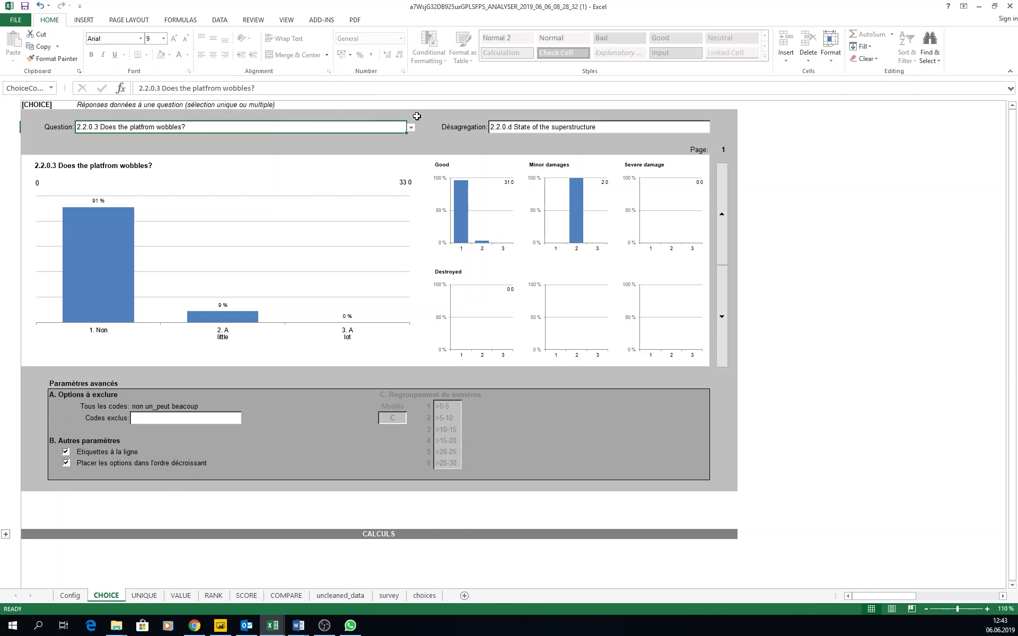
click(412, 129)
scroll(412, 154, up, 5)
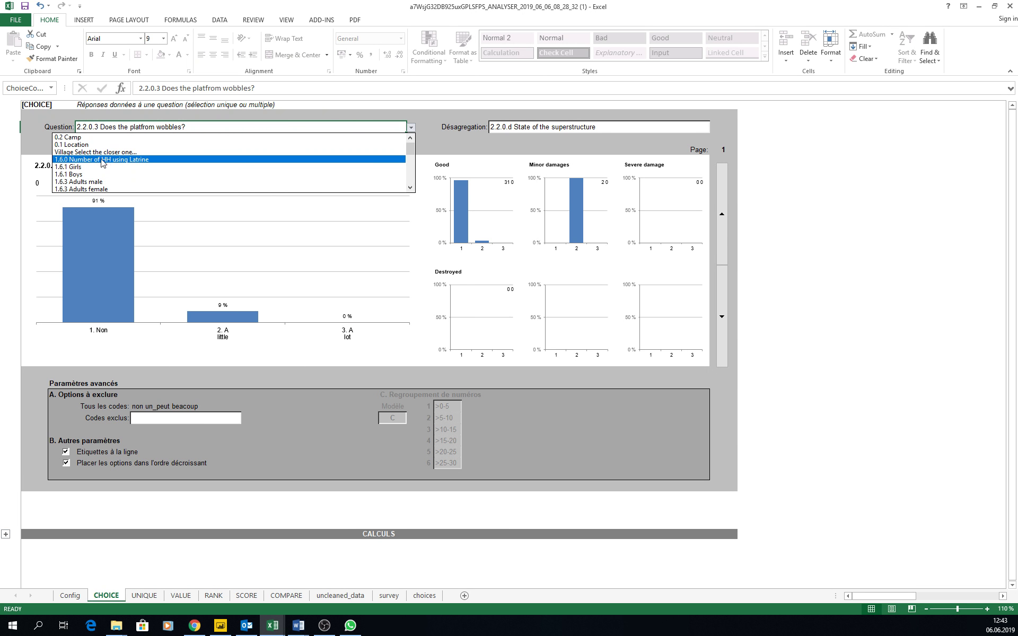
click(74, 146)
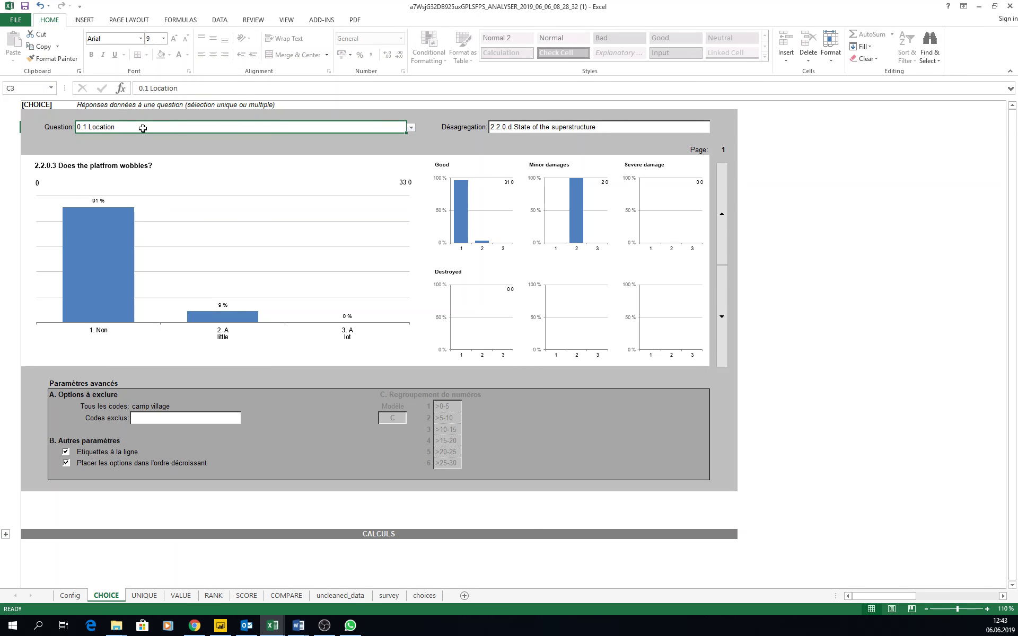
Compare the questions offered on the CHOICE sheet with the hint texts stored in the survey sheet.
click(412, 128)
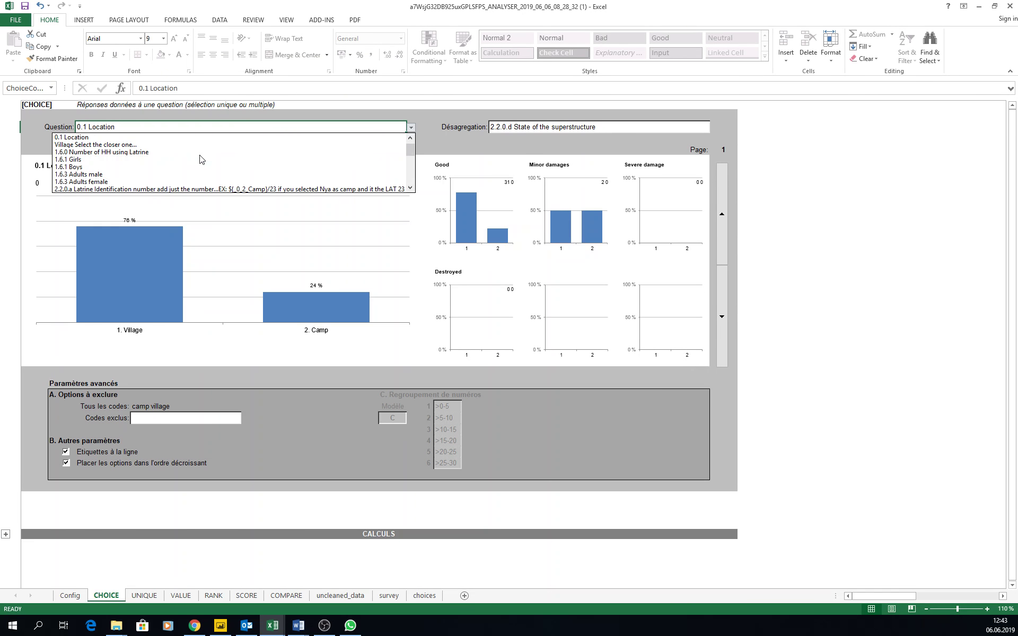
click(382, 596)
click(383, 596)
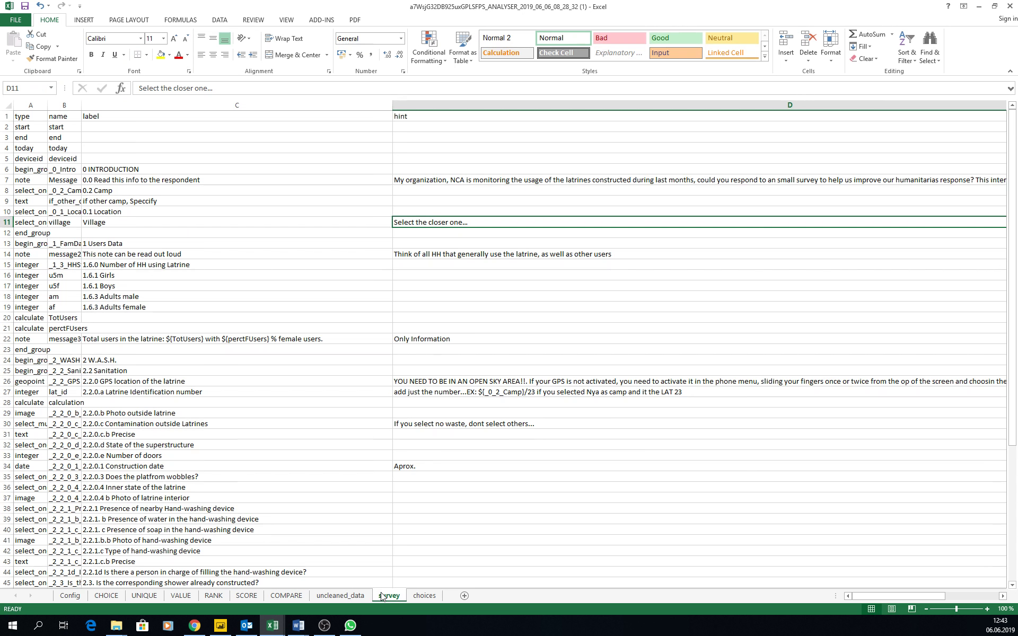
click(414, 254)
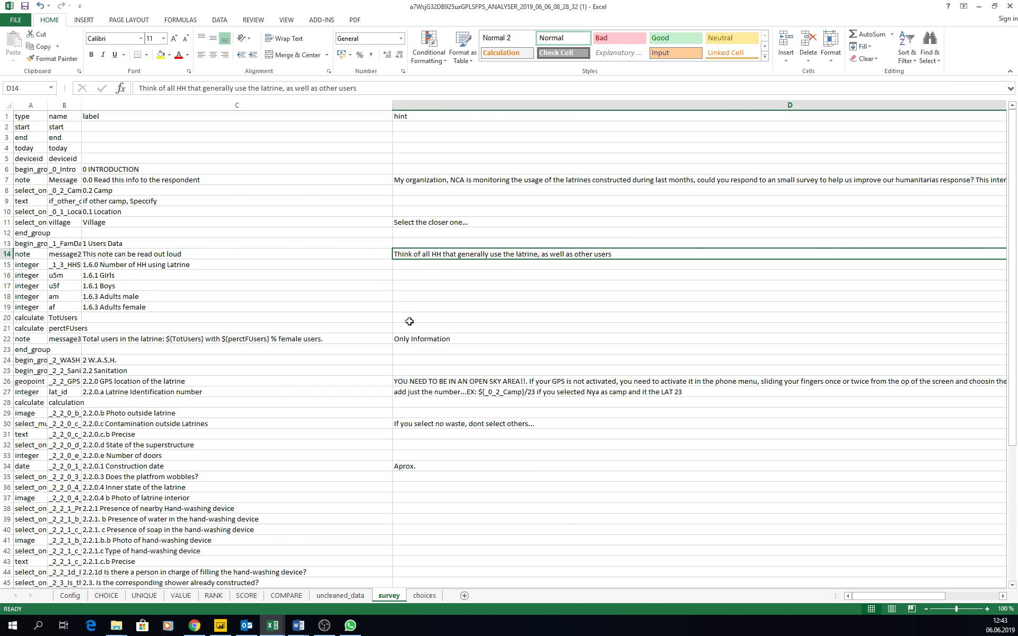
click(409, 340)
click(408, 380)
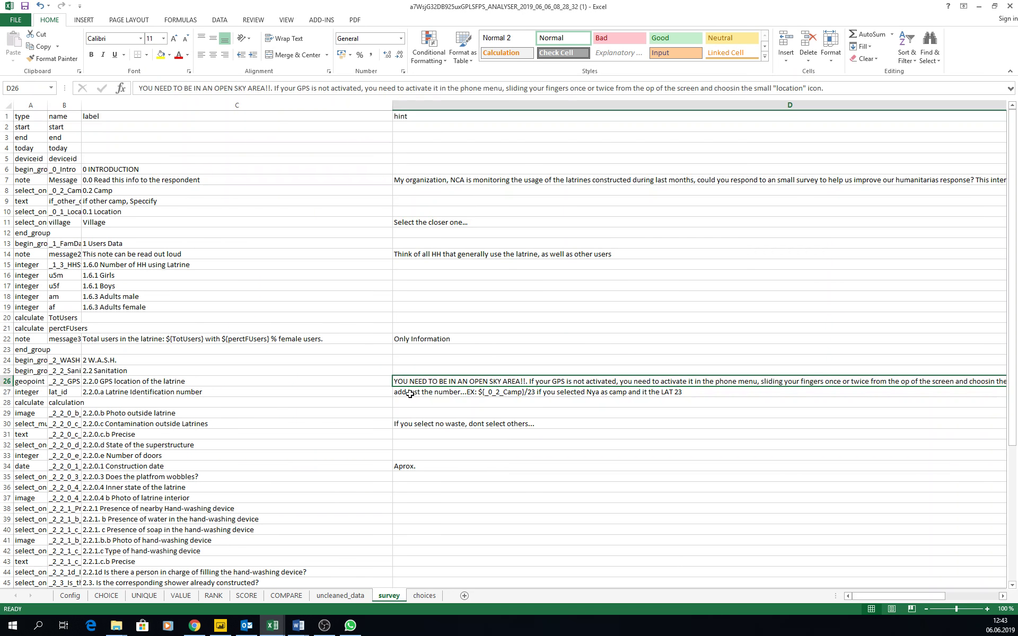
click(410, 394)
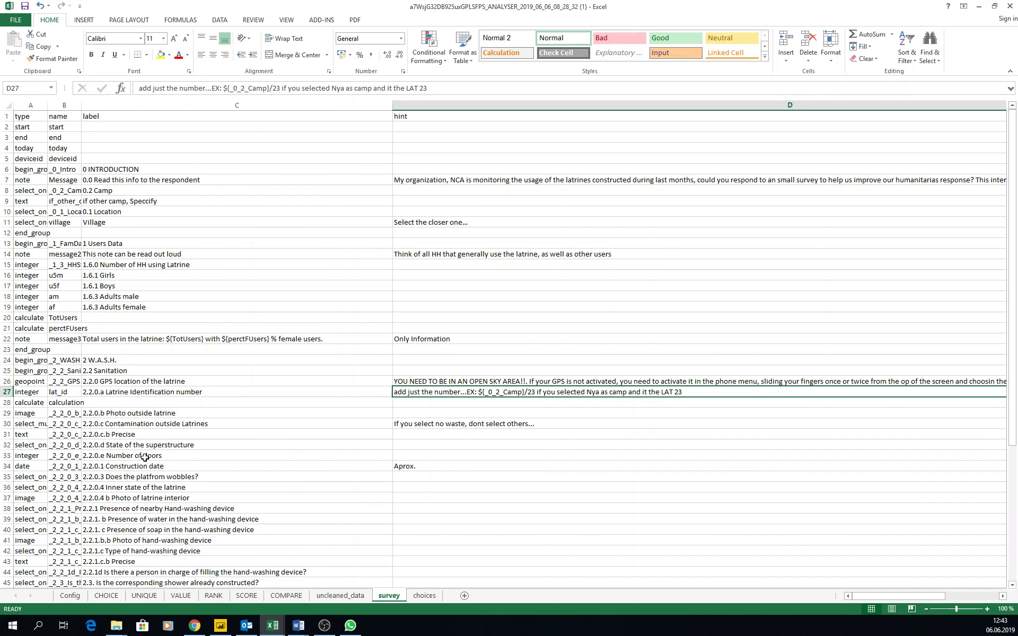
On the CHOICE sheet, chart the 2.2.0.a Latrine Identification number question whose name includes the "add just the number" hint.
click(101, 597)
click(411, 127)
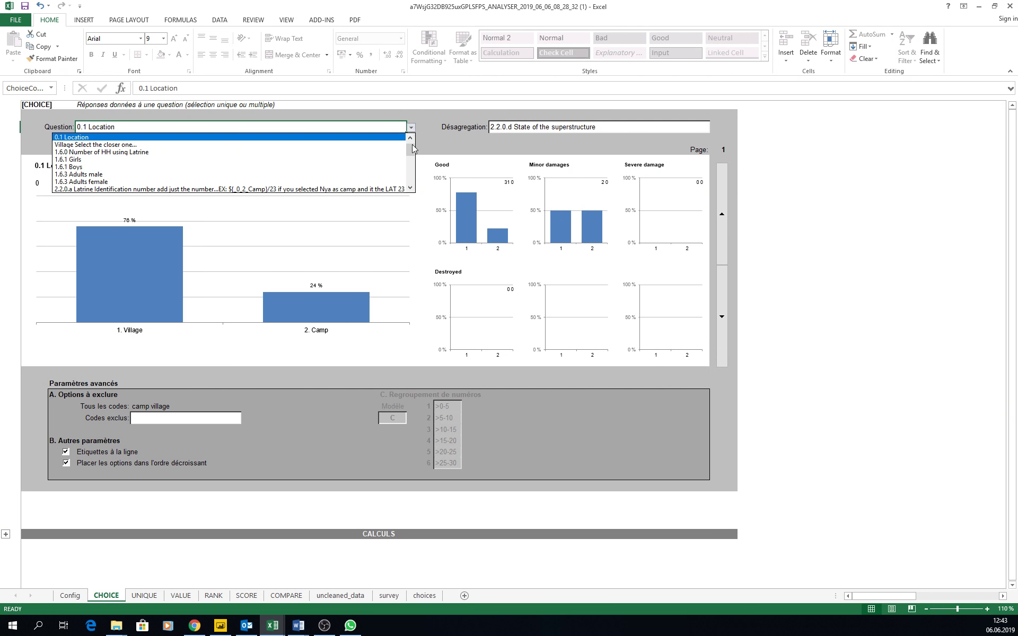
click(371, 190)
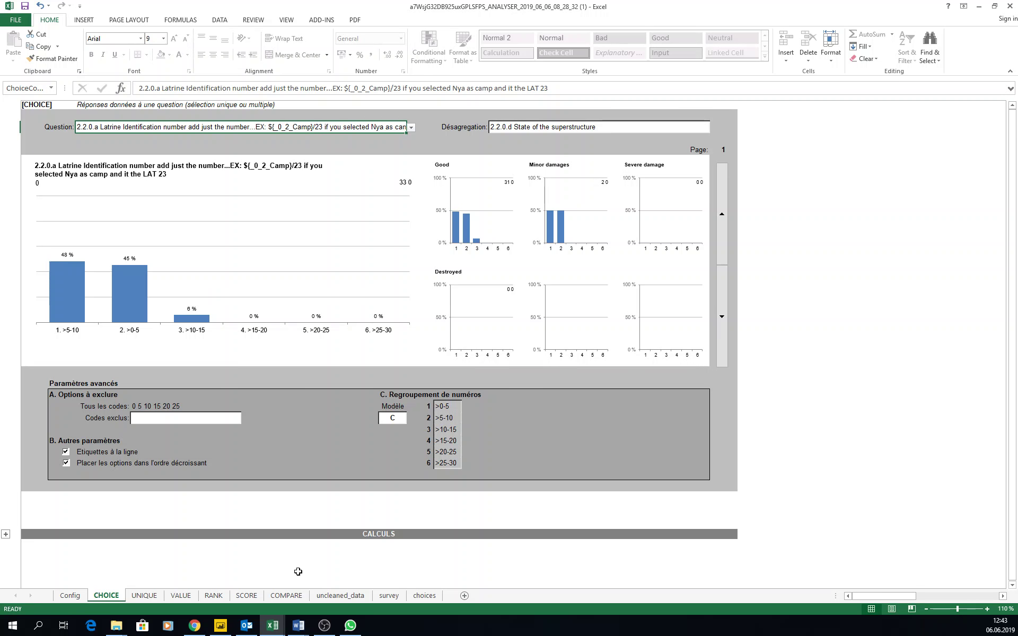
On the survey sheet, narrow the label and hint columns to equal width and clear the whole hint column.
click(340, 595)
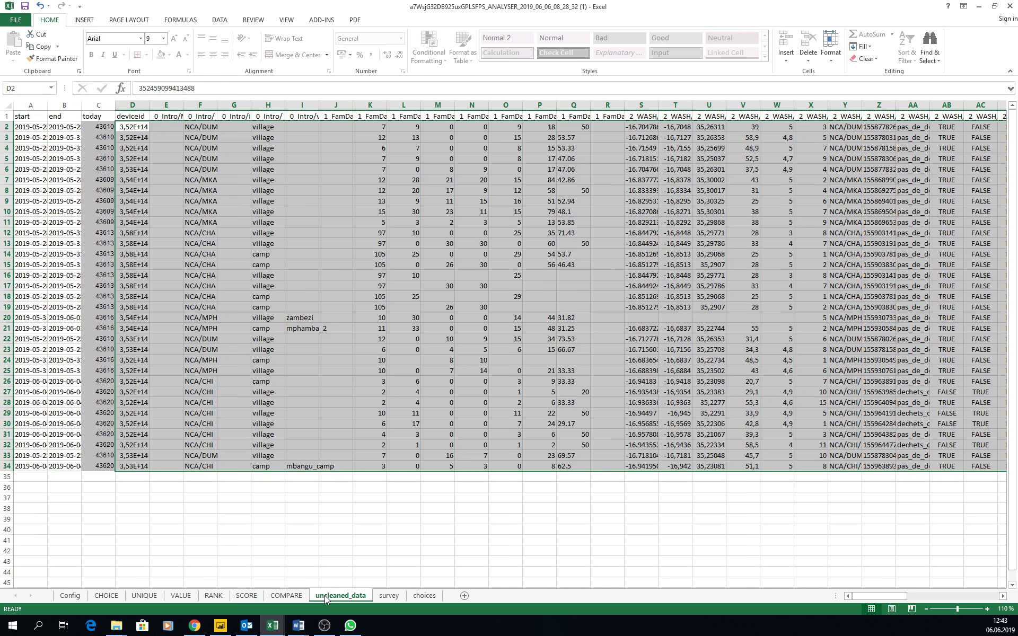
click(389, 595)
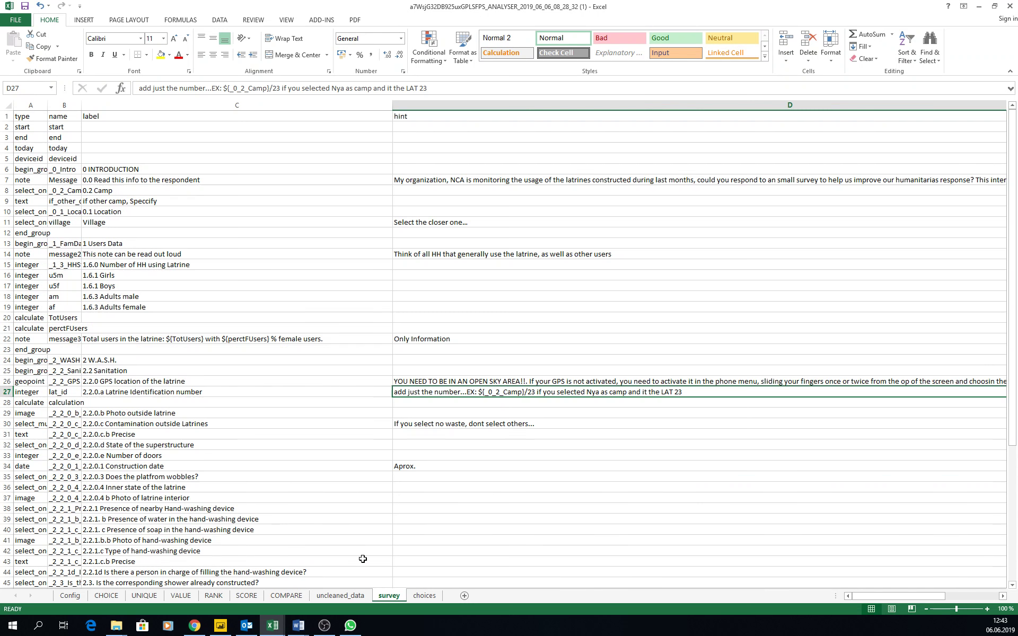
click(250, 394)
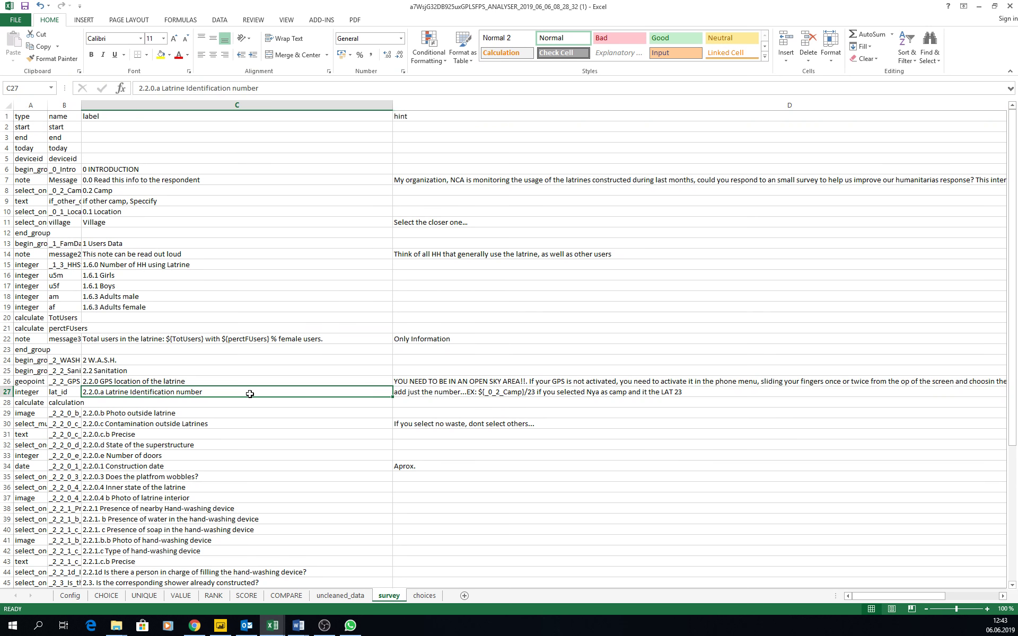
click(417, 391)
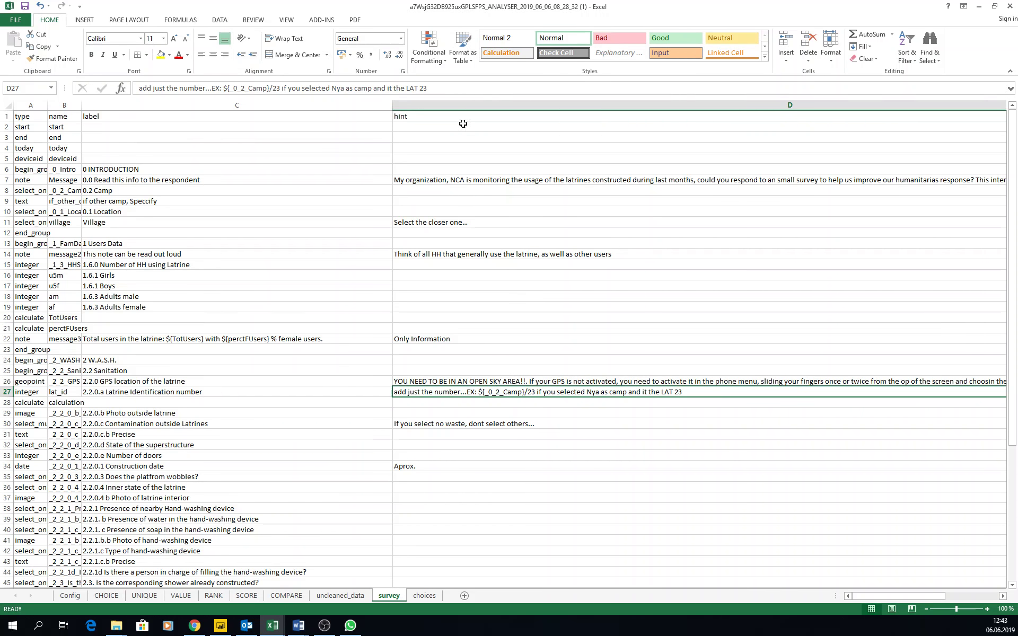
click(416, 101)
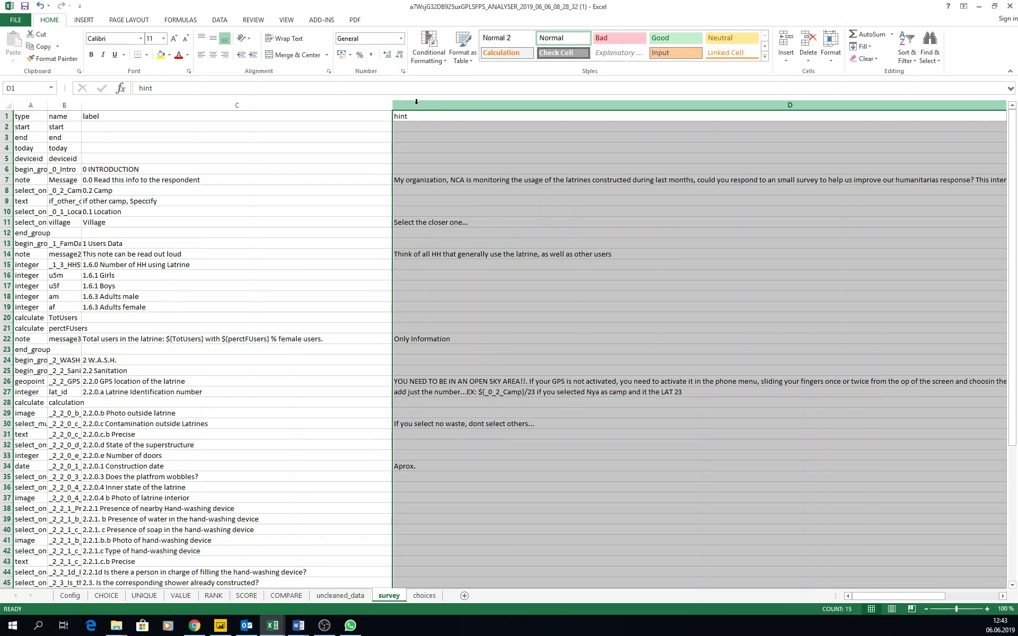
drag(234, 103, 409, 103)
drag(305, 101, 304, 101)
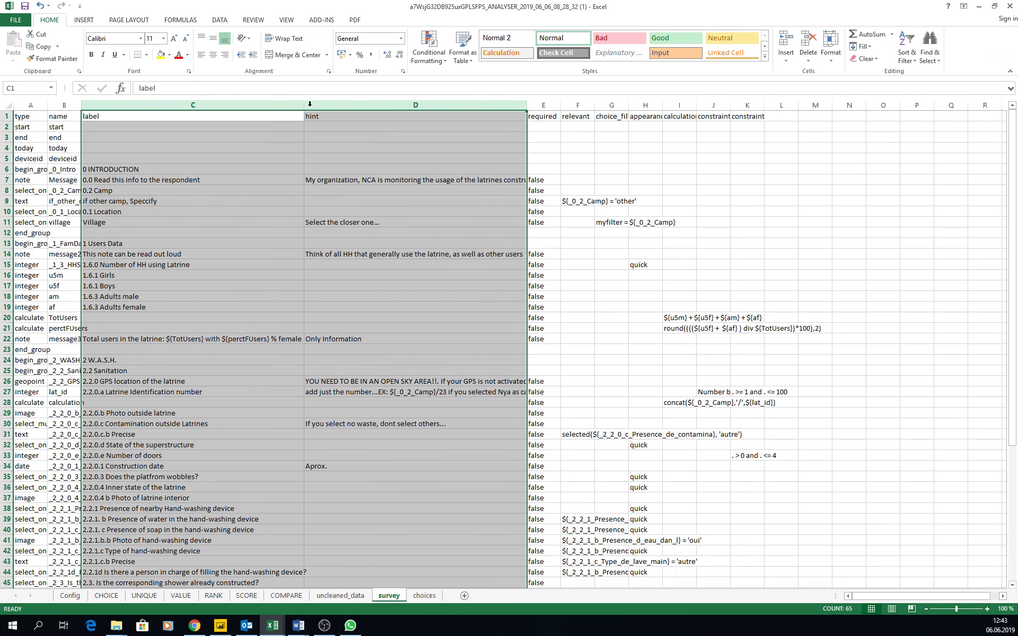
click(341, 105)
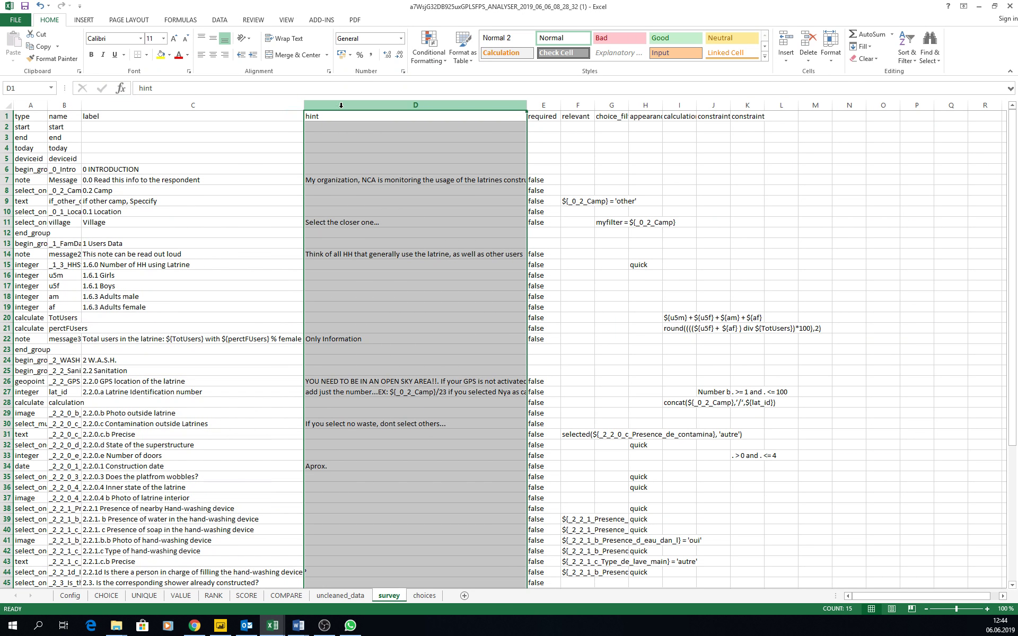
key(Delete)
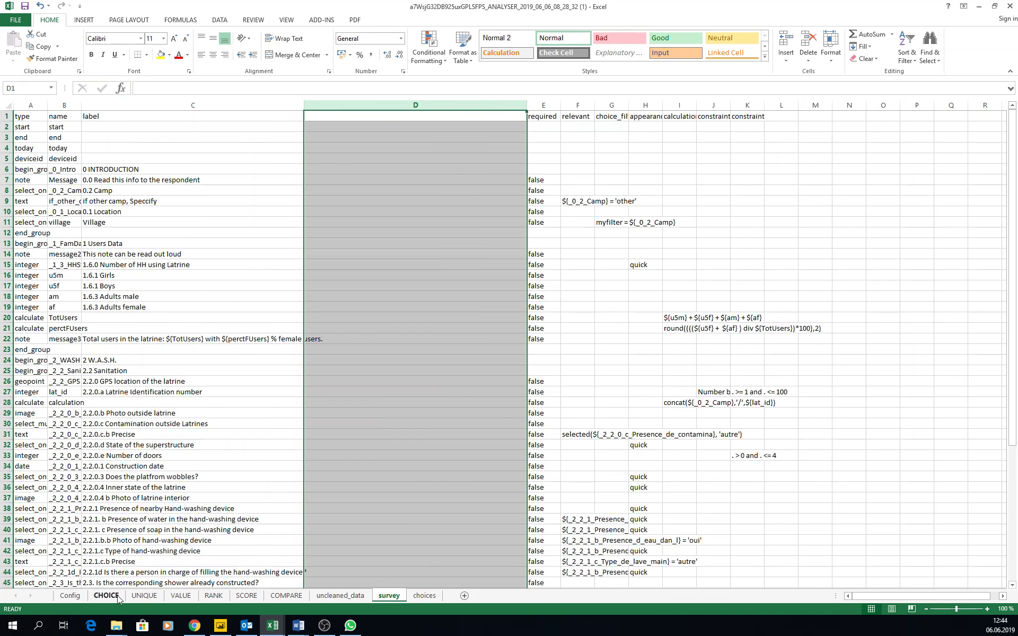
Reselect "2.2.0.a Latrine Identification number" without its hint as the charted question on the CHOICE sheet.
click(106, 595)
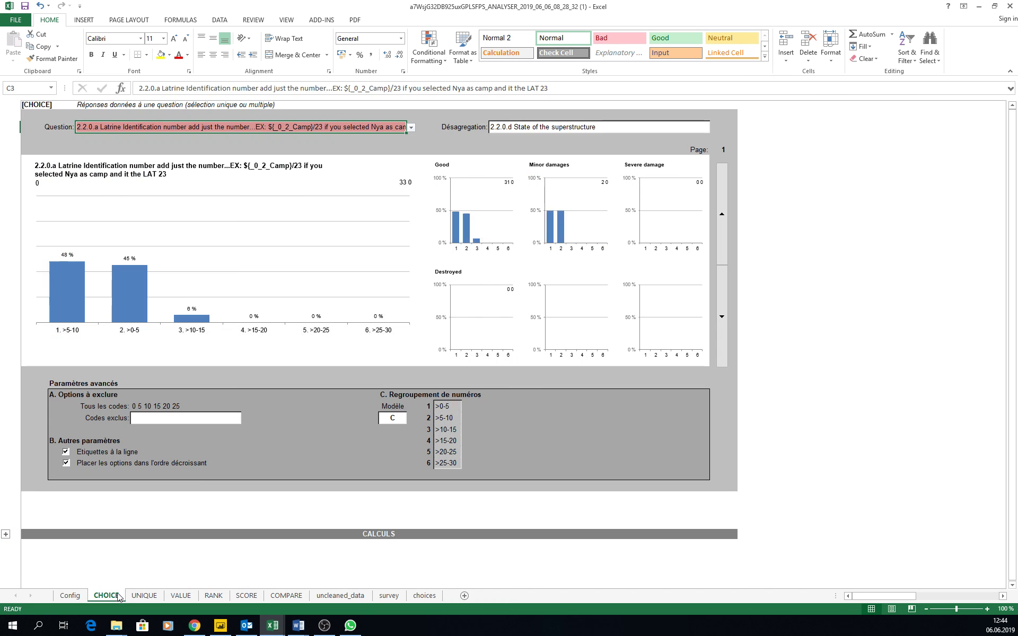
click(411, 128)
drag(413, 146, 413, 160)
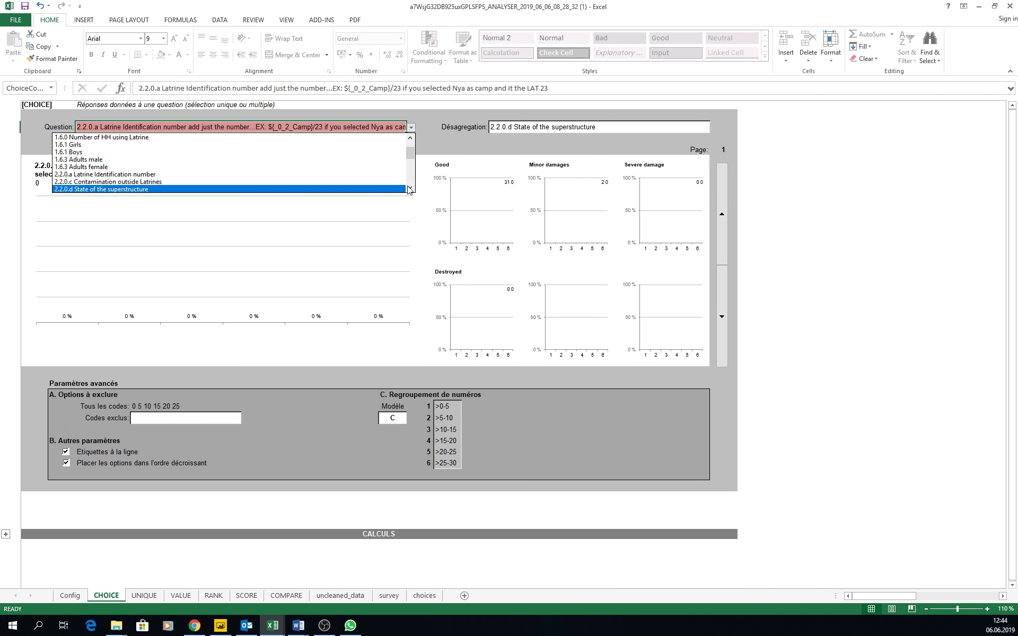
click(233, 174)
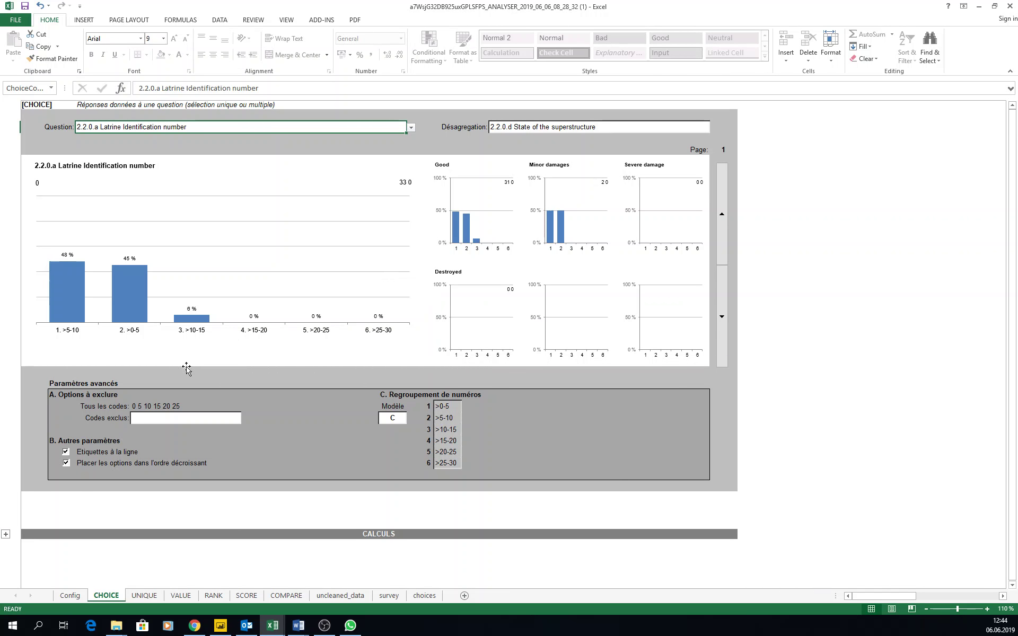
Remove the "1.6.1" prefix from the Girls and Boys question labels on the survey sheet.
click(389, 596)
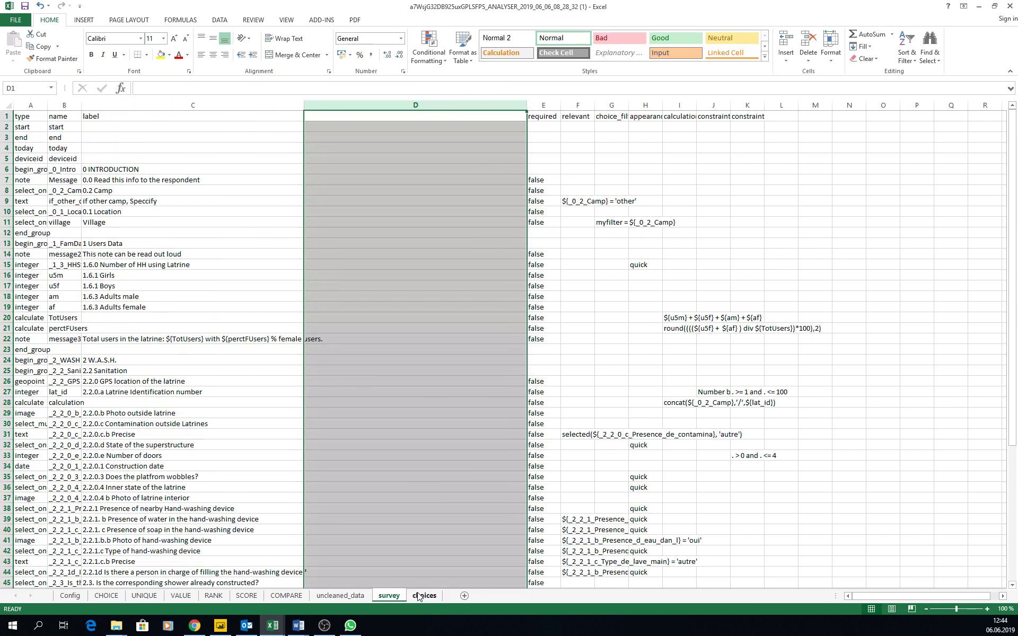
double_click(95, 277)
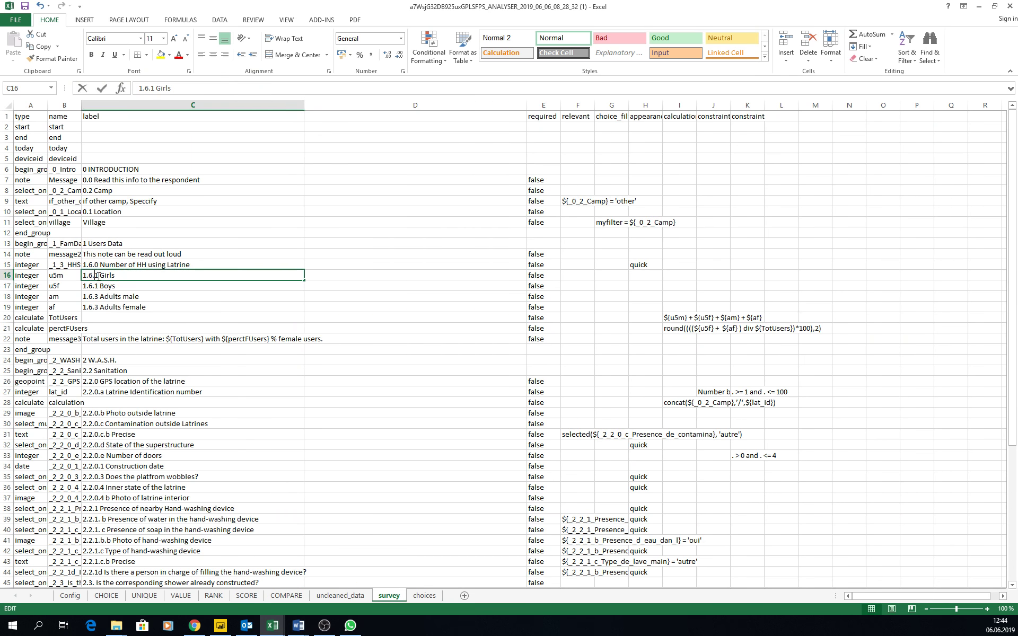
drag(99, 276, 74, 271)
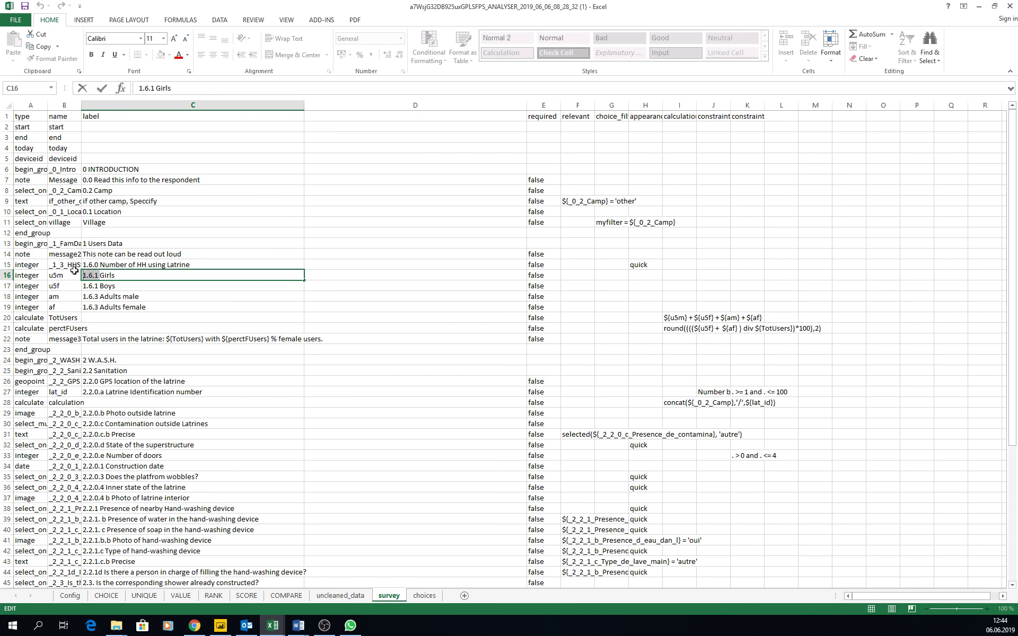
key(Delete)
click(99, 289)
double_click(99, 286)
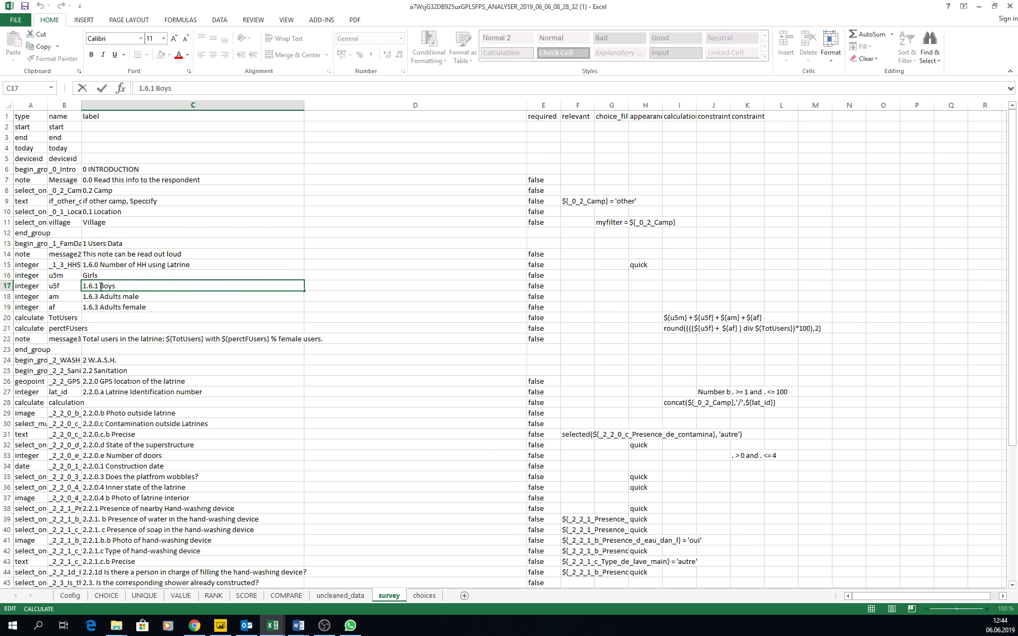
drag(99, 287, 82, 286)
key(Delete)
Remove the "1.6.3" prefix from the "Adults male" and "Adults female" question labels on the survey sheet.
click(101, 296)
double_click(100, 296)
drag(93, 296, 101, 296)
key(Delete)
key(BackSpace)
key(BackSpace)
key(BackSpace)
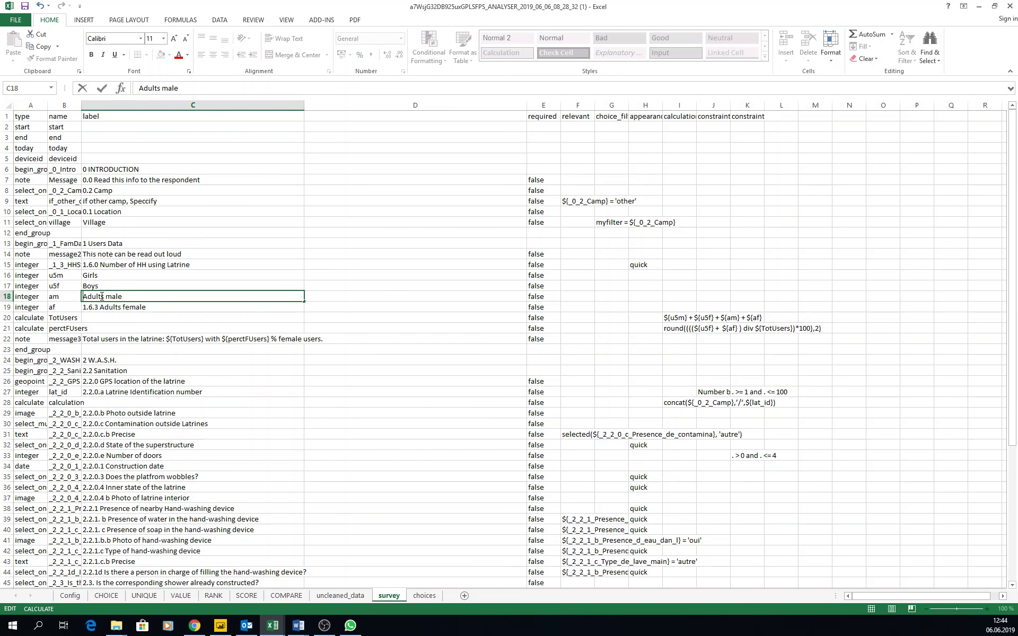
click(104, 303)
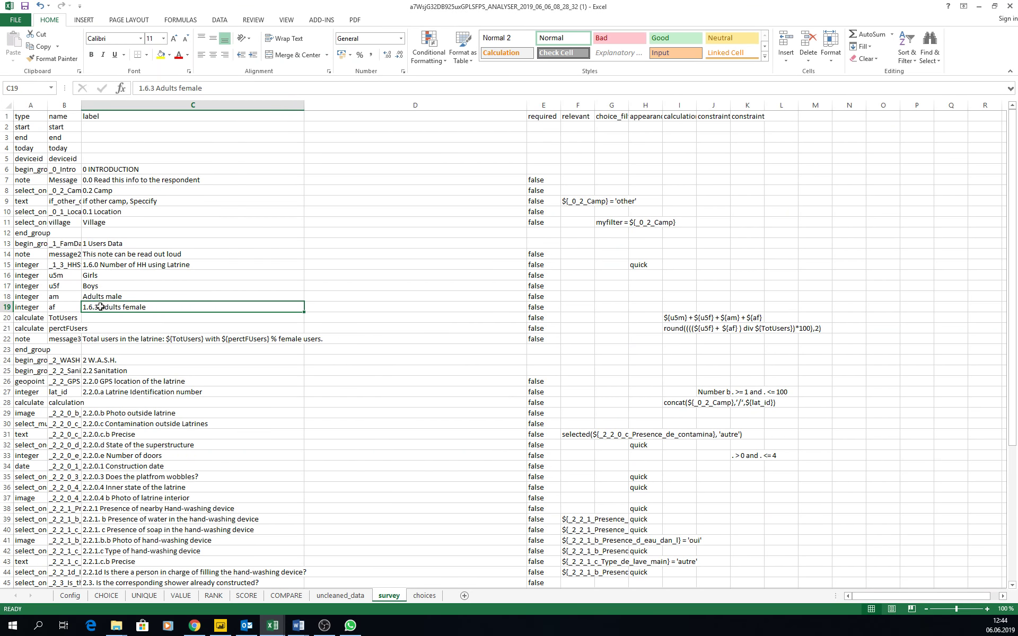
double_click(100, 307)
key(BackSpace)
key(BackSpace)
key(BackSpace)
key(BackSpace)
key(BackSpace)
key(BackSpace)
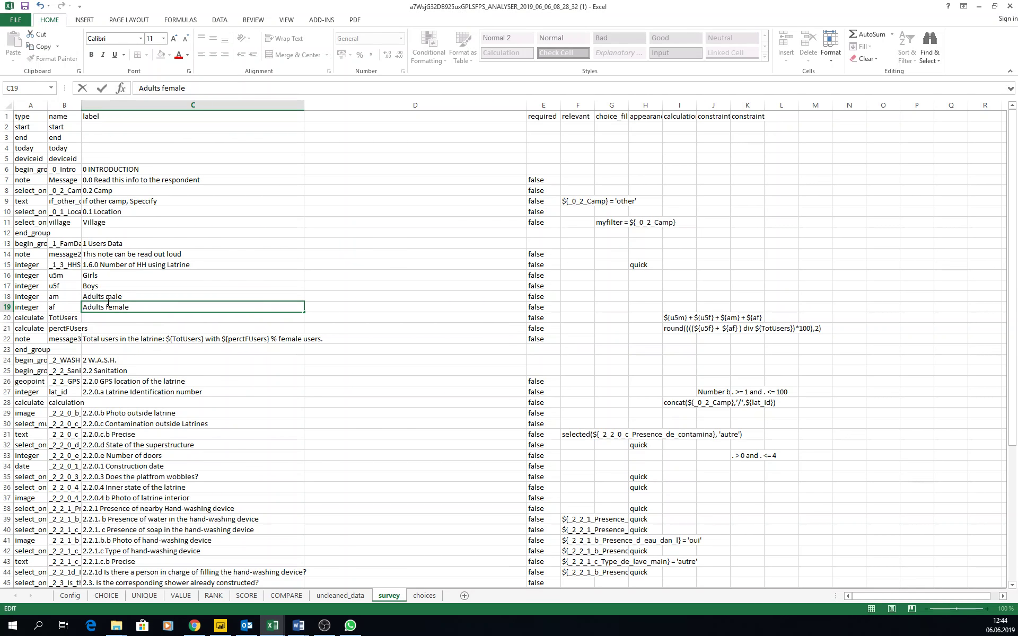
key(Return)
Set the charted question on the CHOICE sheet to "Adults male".
click(106, 595)
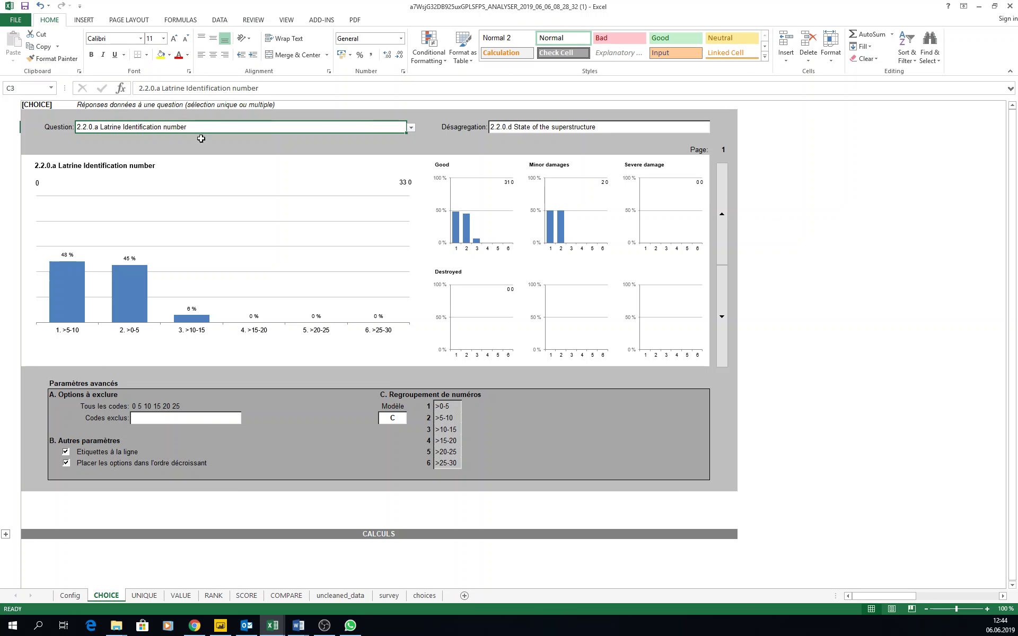
click(412, 128)
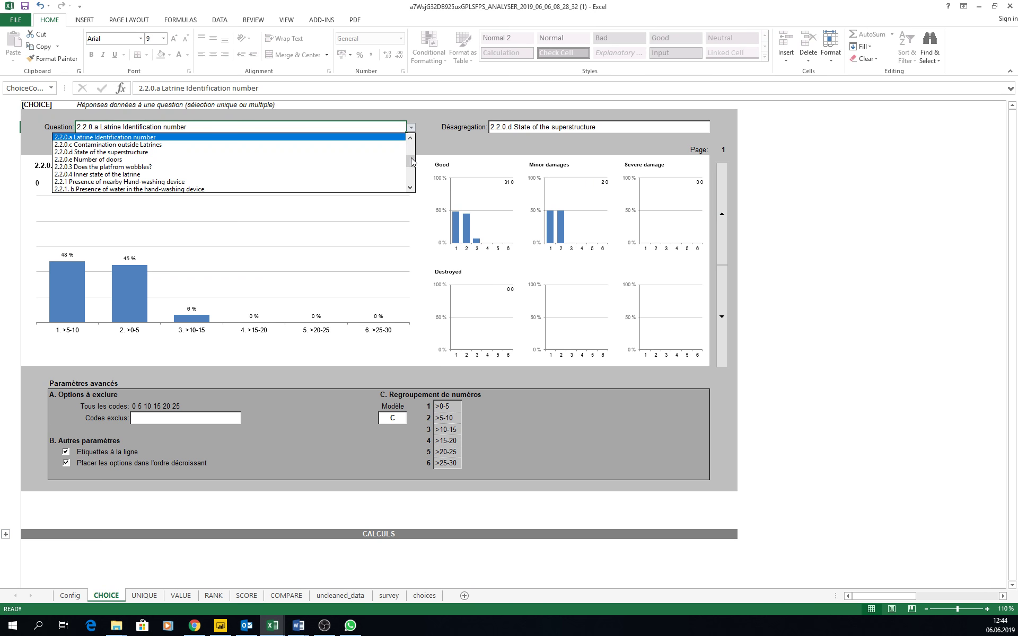
drag(413, 162, 411, 151)
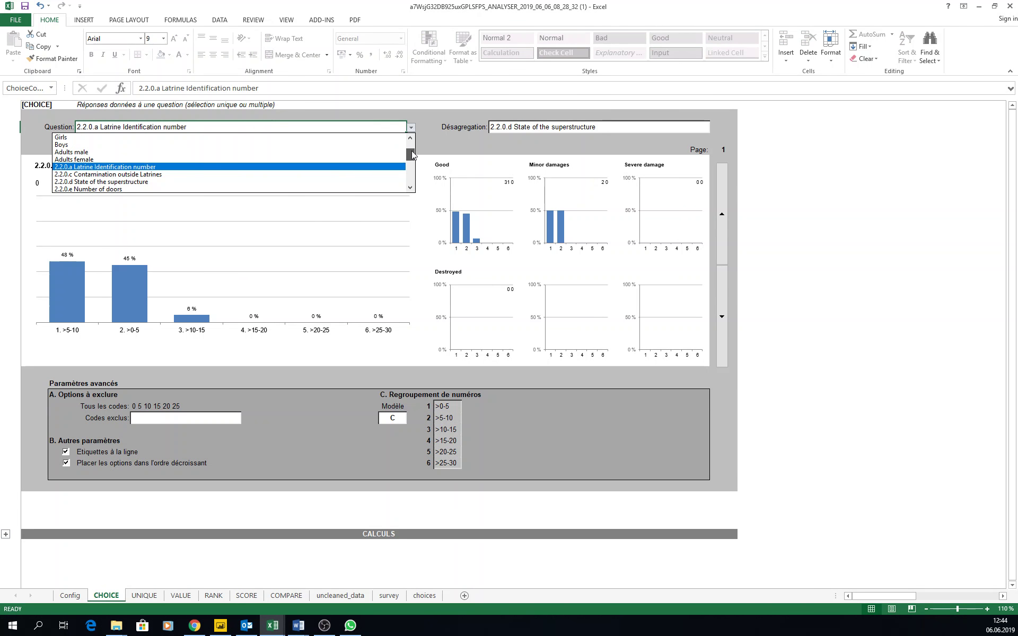
click(97, 153)
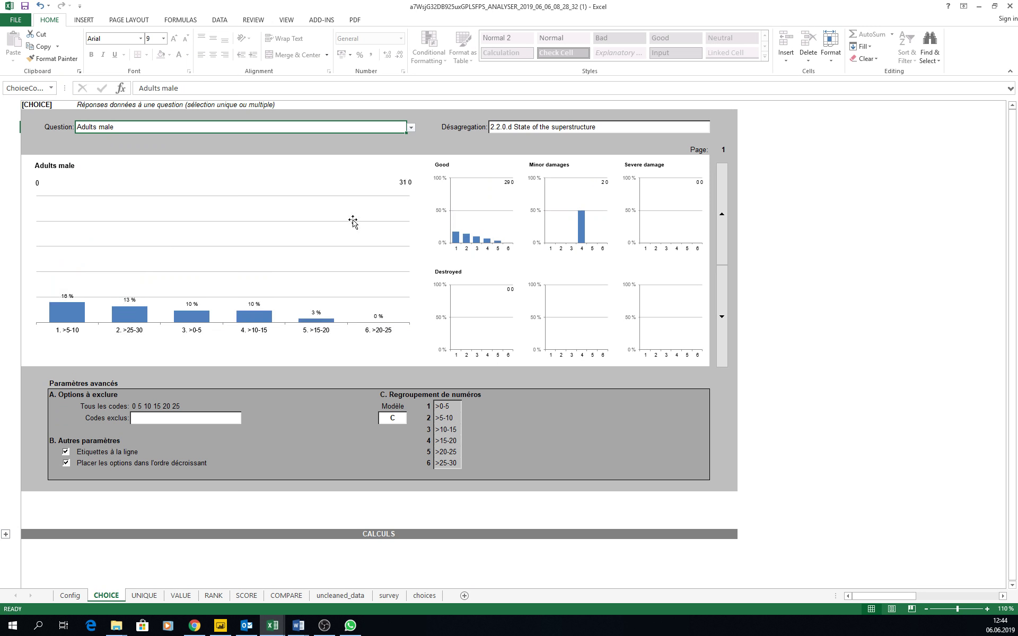
key(alt+Tab)
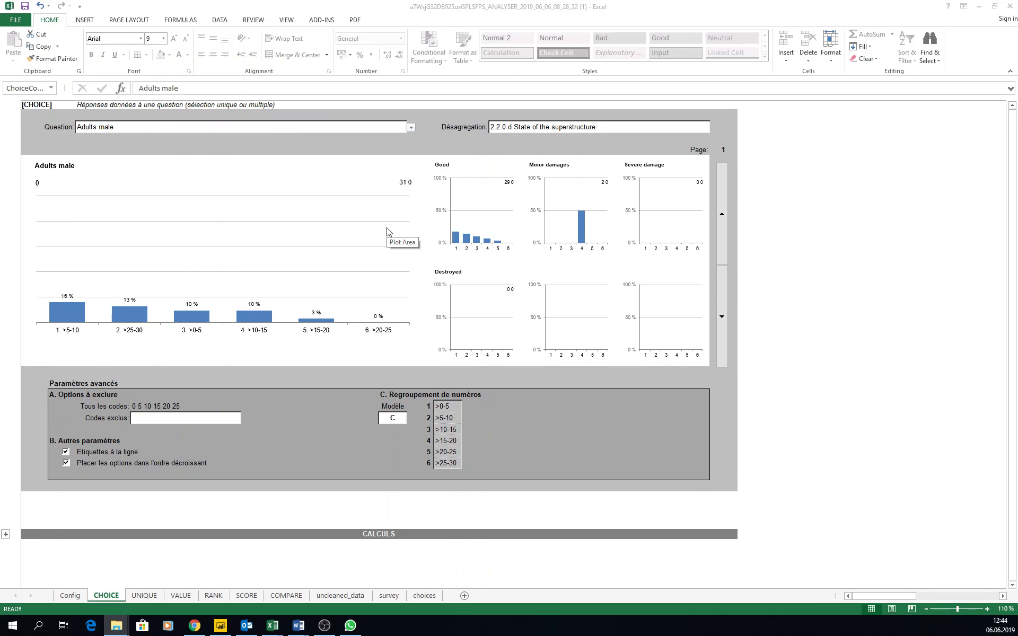